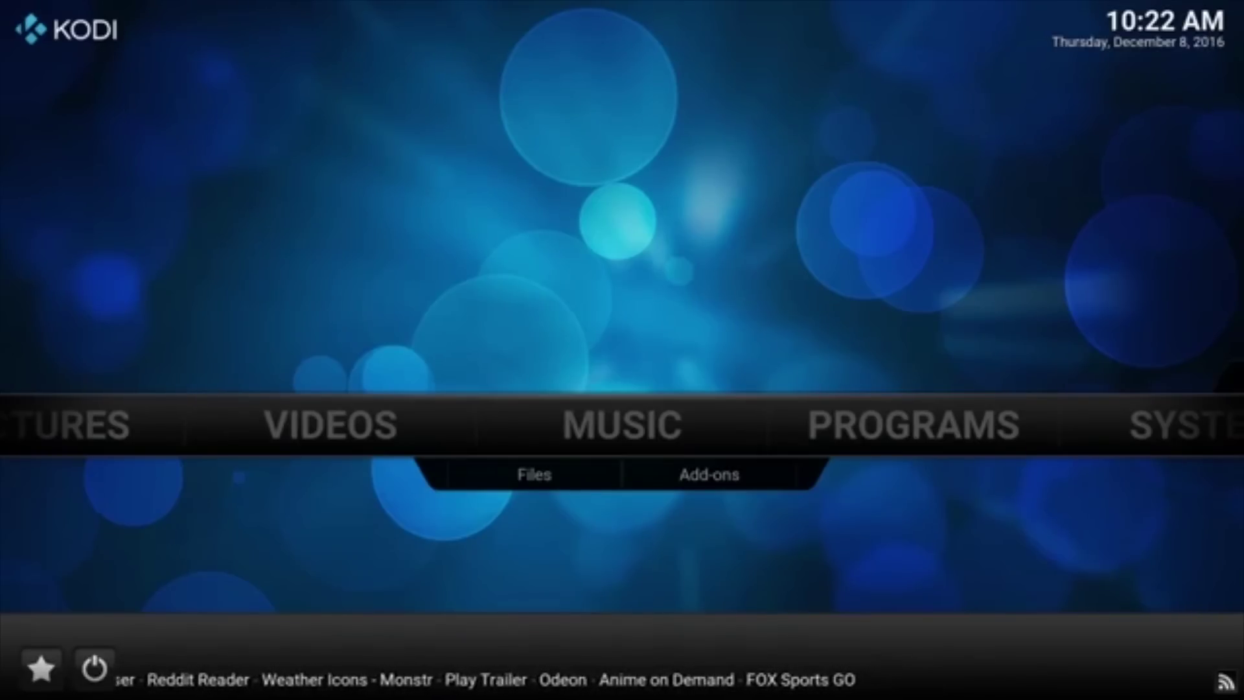
- Open the system file manager and start adding a new file source, opening its path for entry
{"action": "key", "text": "Right"}
{"action": "key", "text": "Right"}
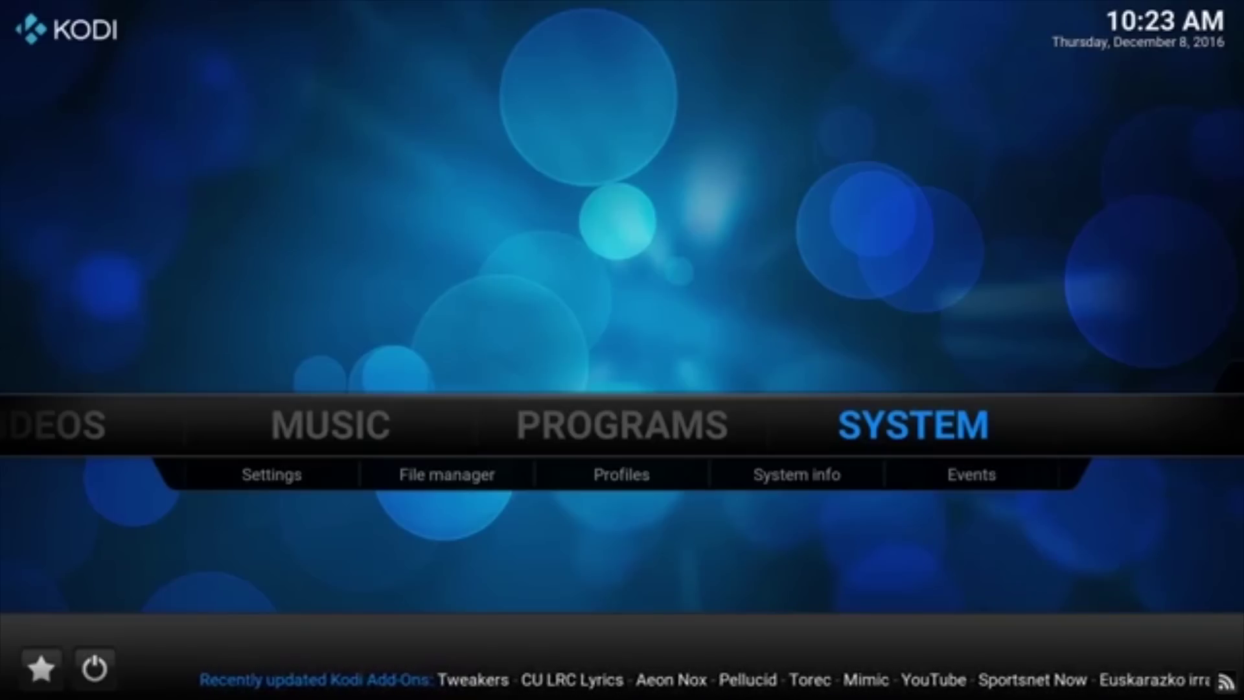
{"action": "left_click", "coordinate": [476, 487]}
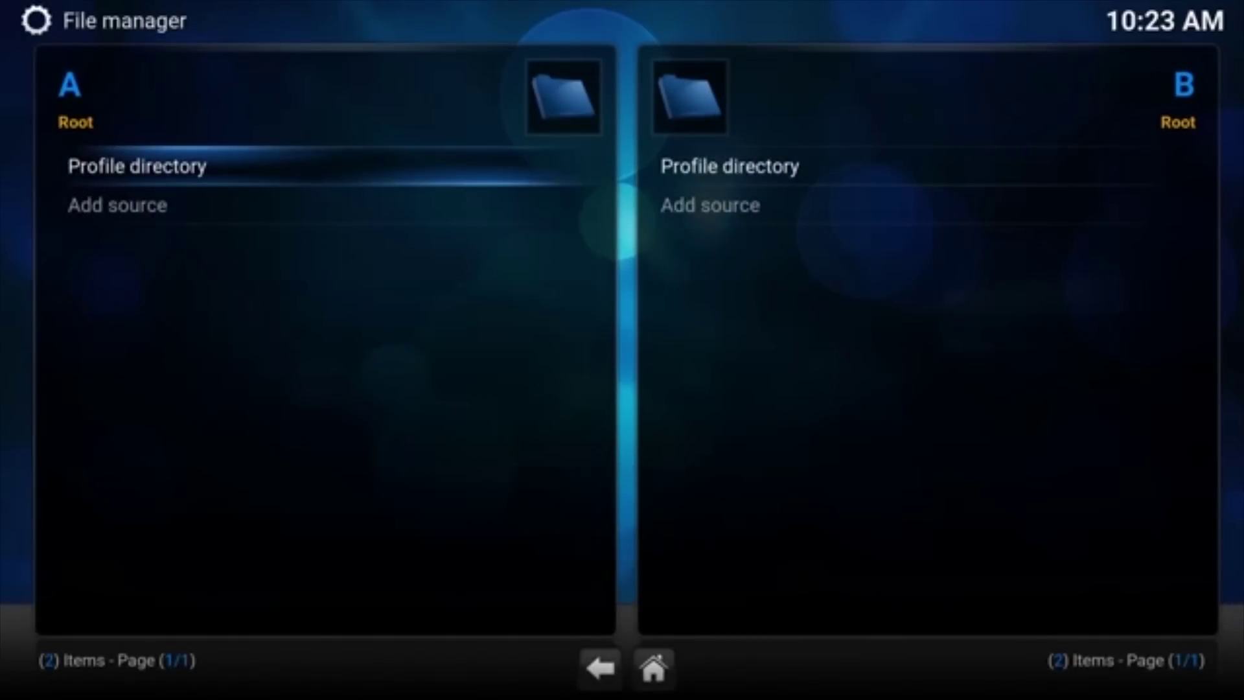
{"action": "left_click", "coordinate": [117, 205]}
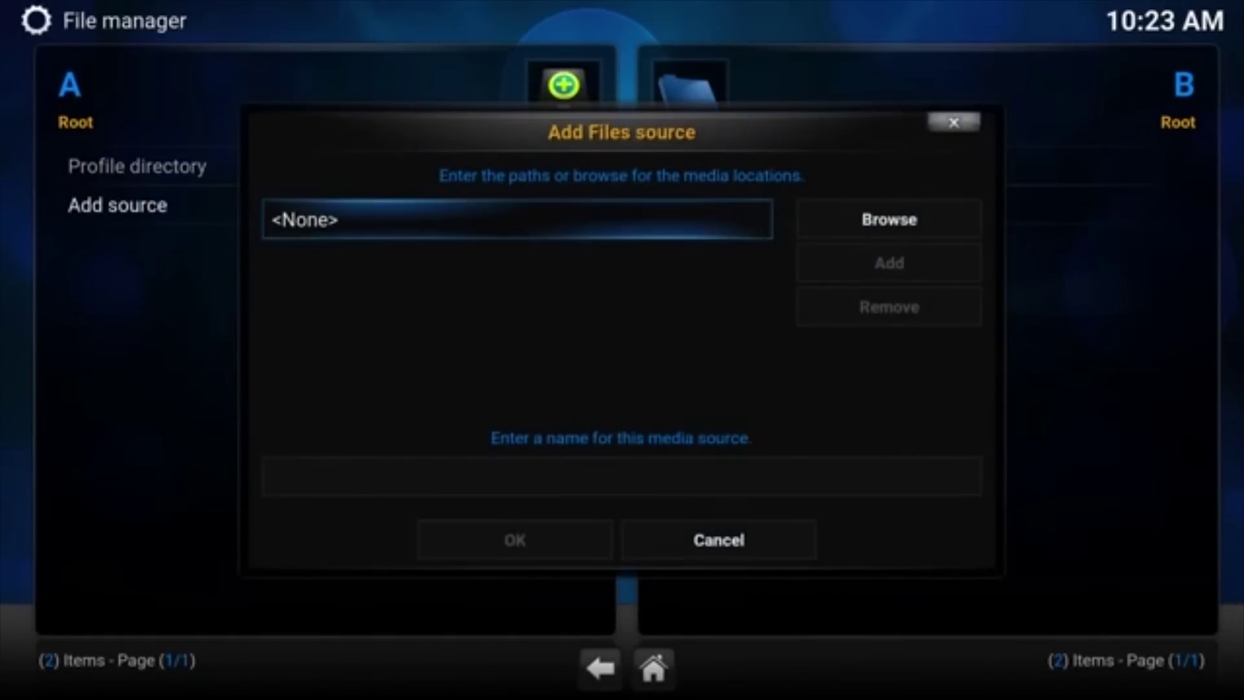
{"action": "left_click", "coordinate": [554, 219]}
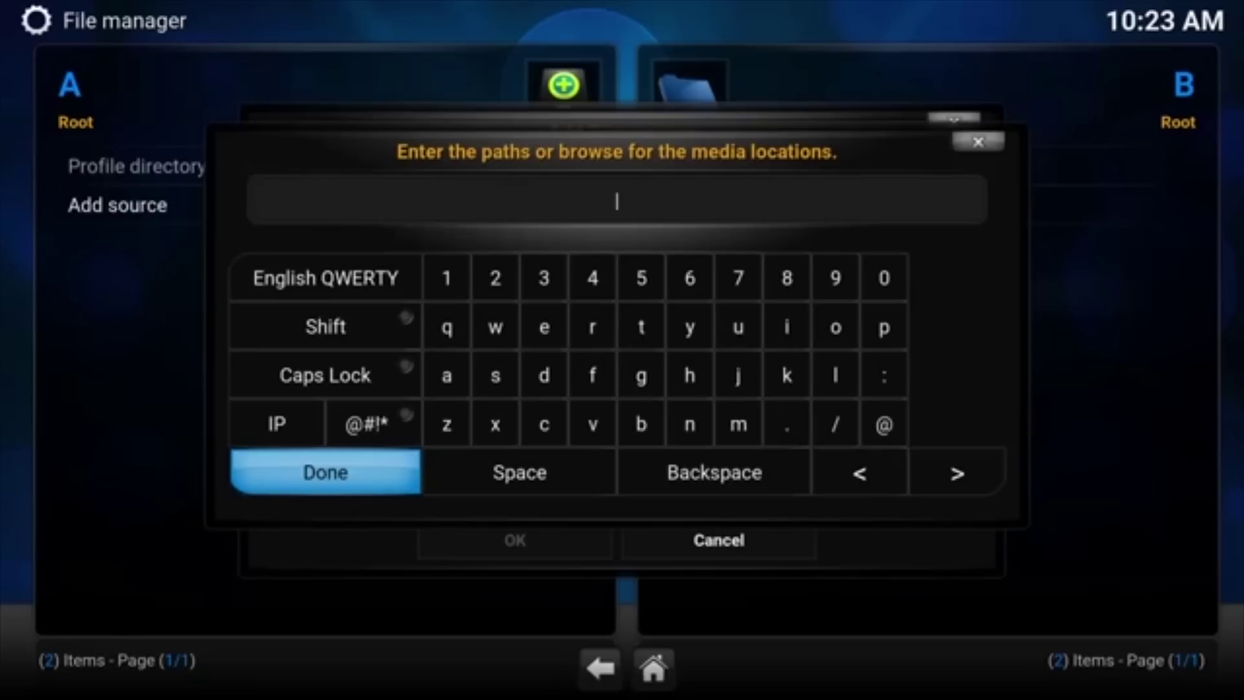
{"action": "left_click", "coordinate": [737, 375]}
{"action": "left_click", "coordinate": [641, 327]}
{"action": "left_click", "coordinate": [642, 327]}
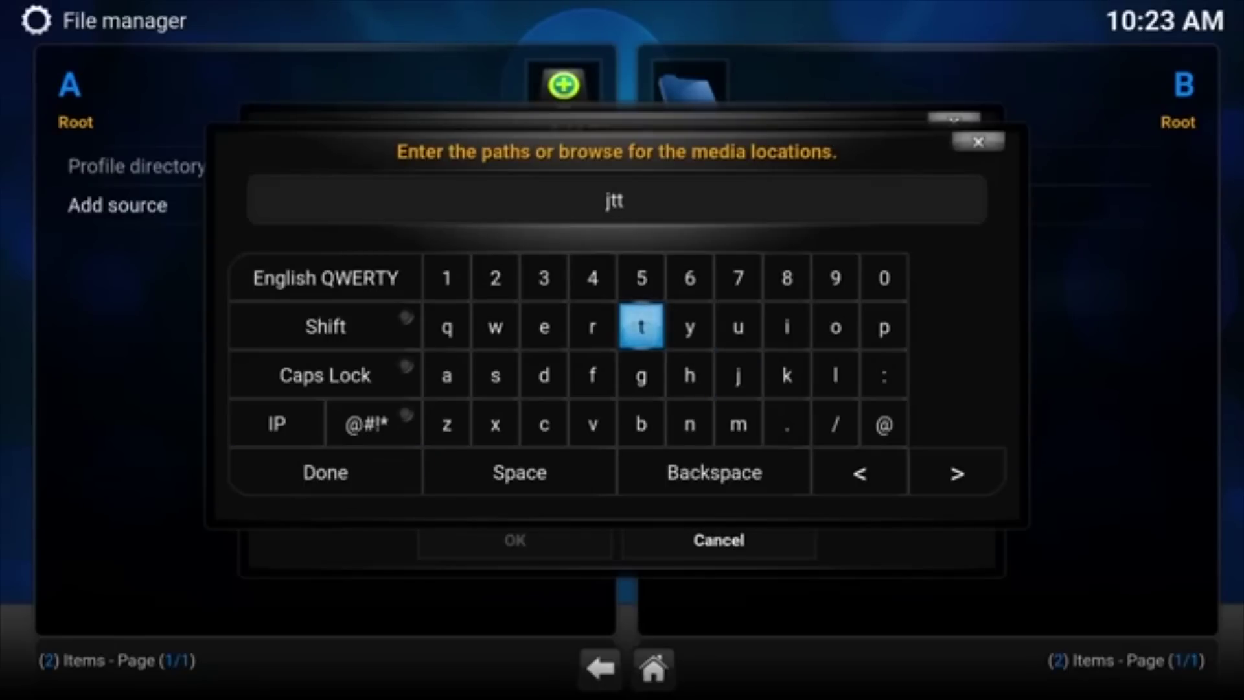
{"action": "left_click", "coordinate": [743, 473]}
{"action": "left_click", "coordinate": [742, 474]}
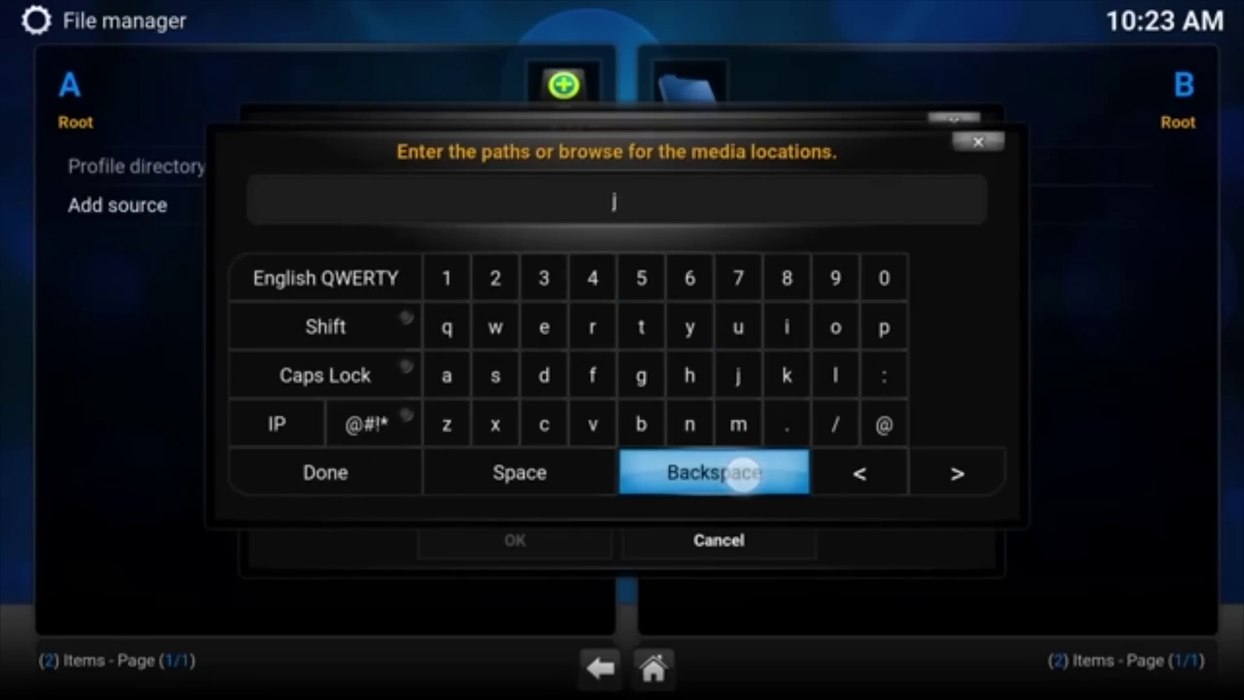
{"action": "left_click", "coordinate": [742, 474]}
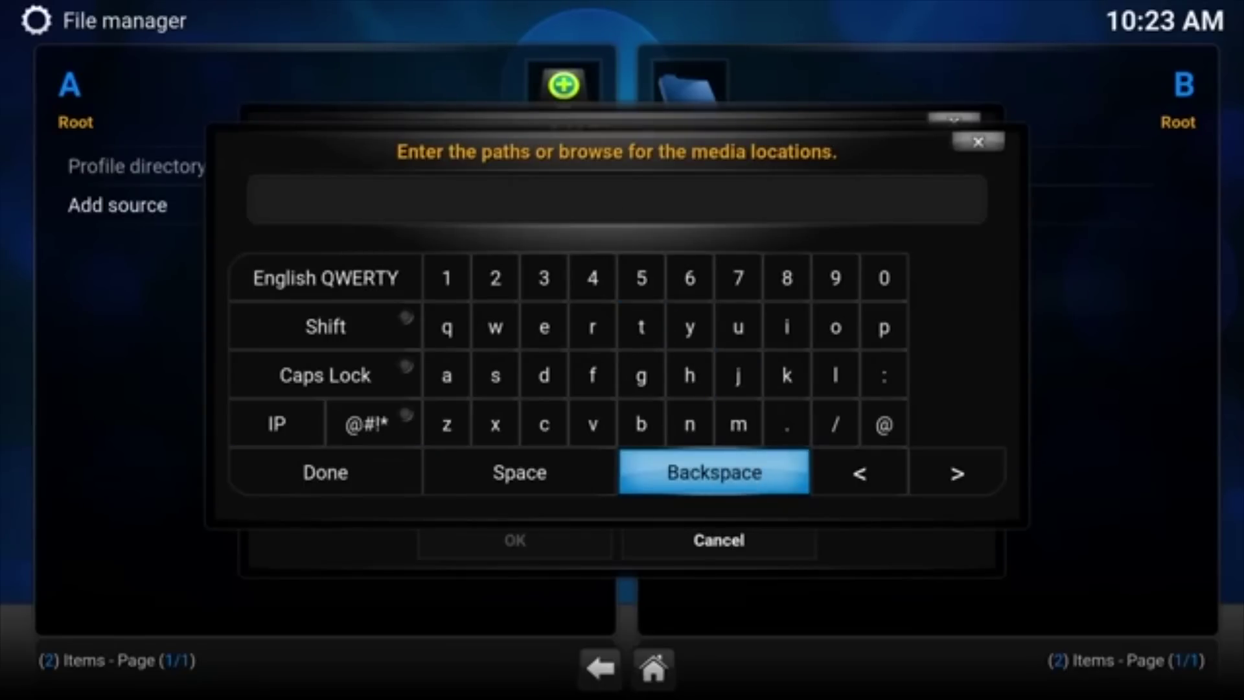
{"action": "left_click", "coordinate": [689, 375]}
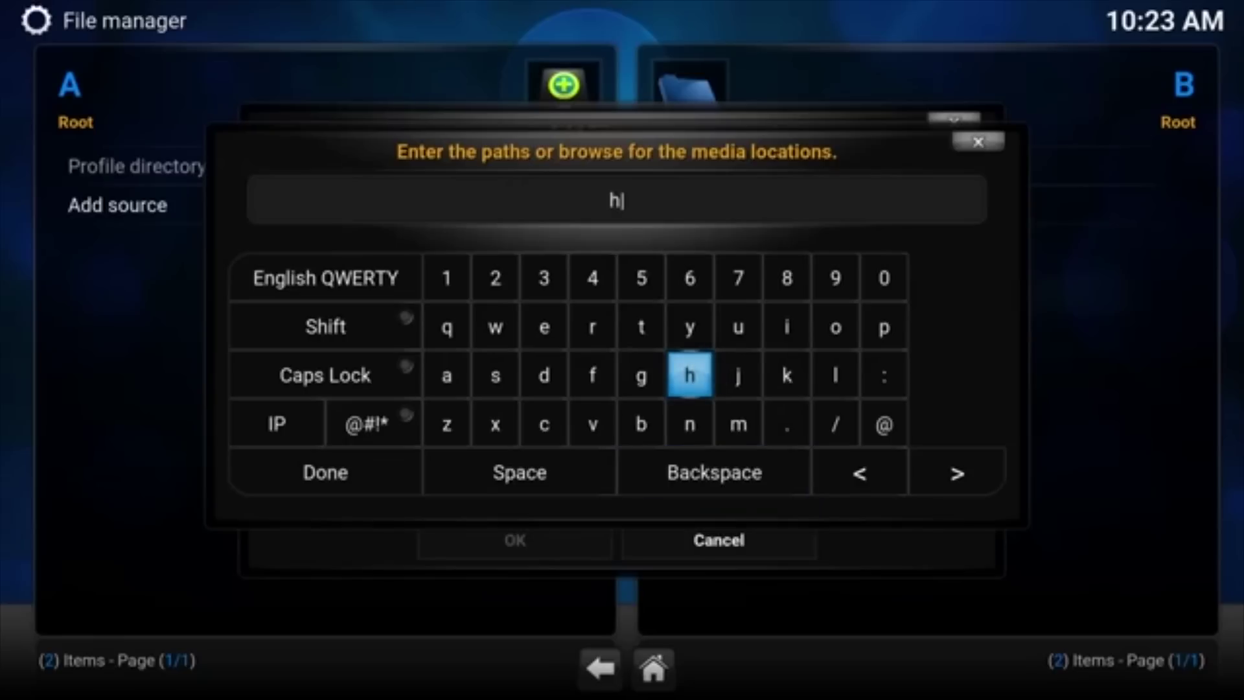
{"action": "left_click", "coordinate": [641, 326]}
{"action": "left_click", "coordinate": [641, 326]}
{"action": "left_click", "coordinate": [884, 326]}
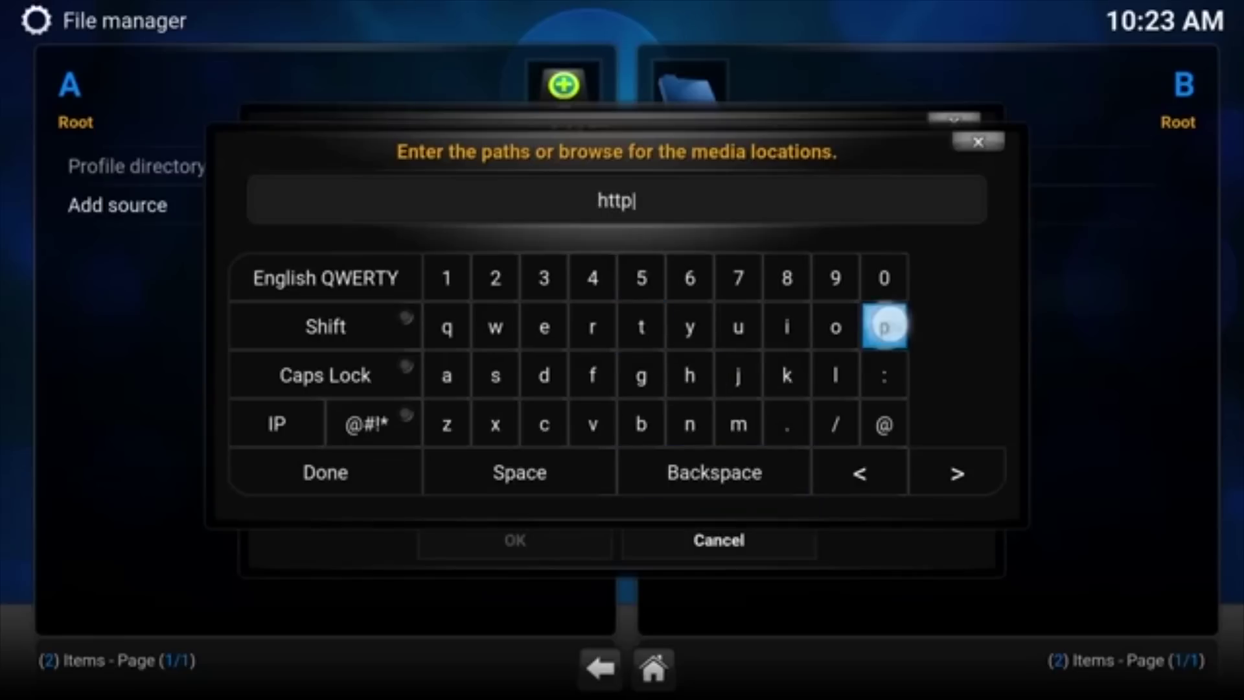
{"action": "left_click", "coordinate": [883, 375]}
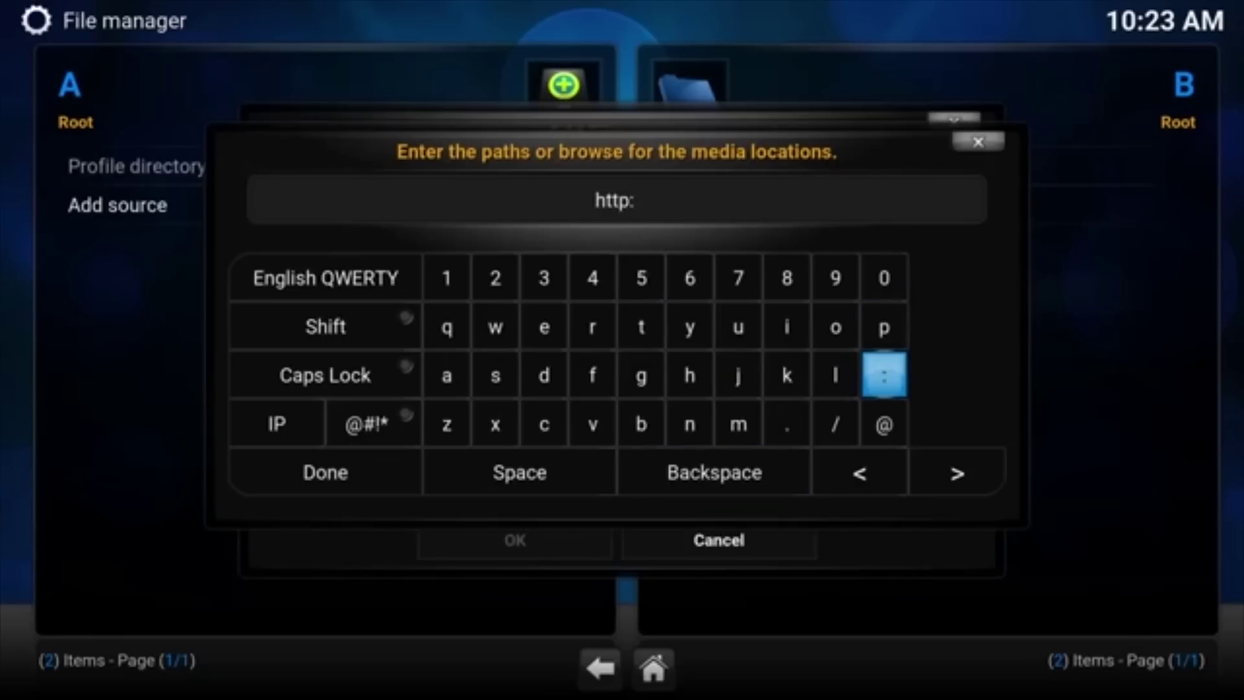
{"action": "left_click", "coordinate": [374, 424]}
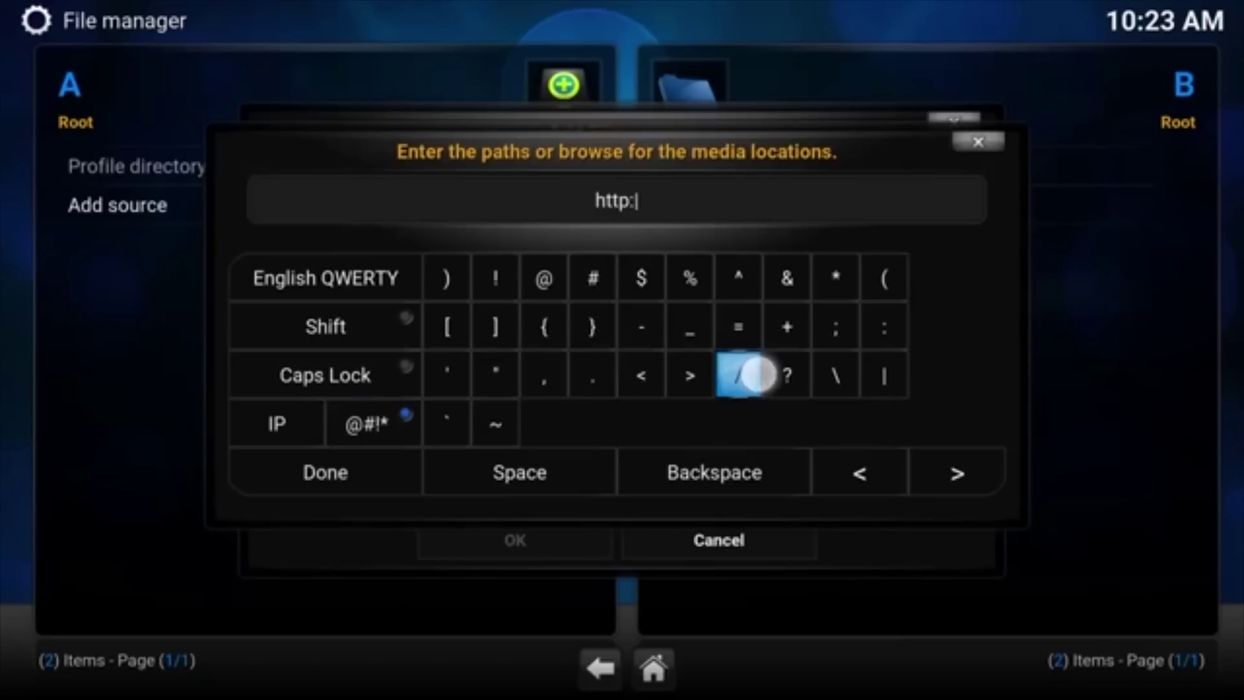
{"action": "left_click", "coordinate": [738, 375]}
{"action": "left_click", "coordinate": [738, 375]}
{"action": "left_click", "coordinate": [373, 424]}
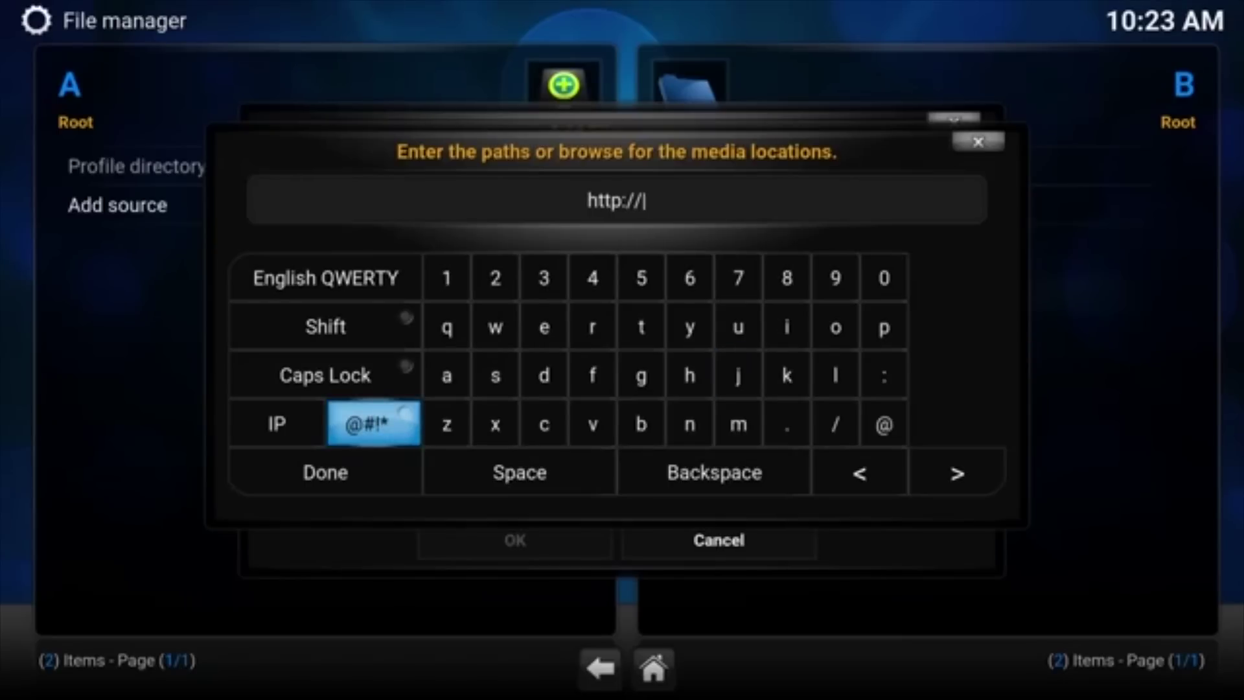
{"action": "left_click", "coordinate": [593, 375]}
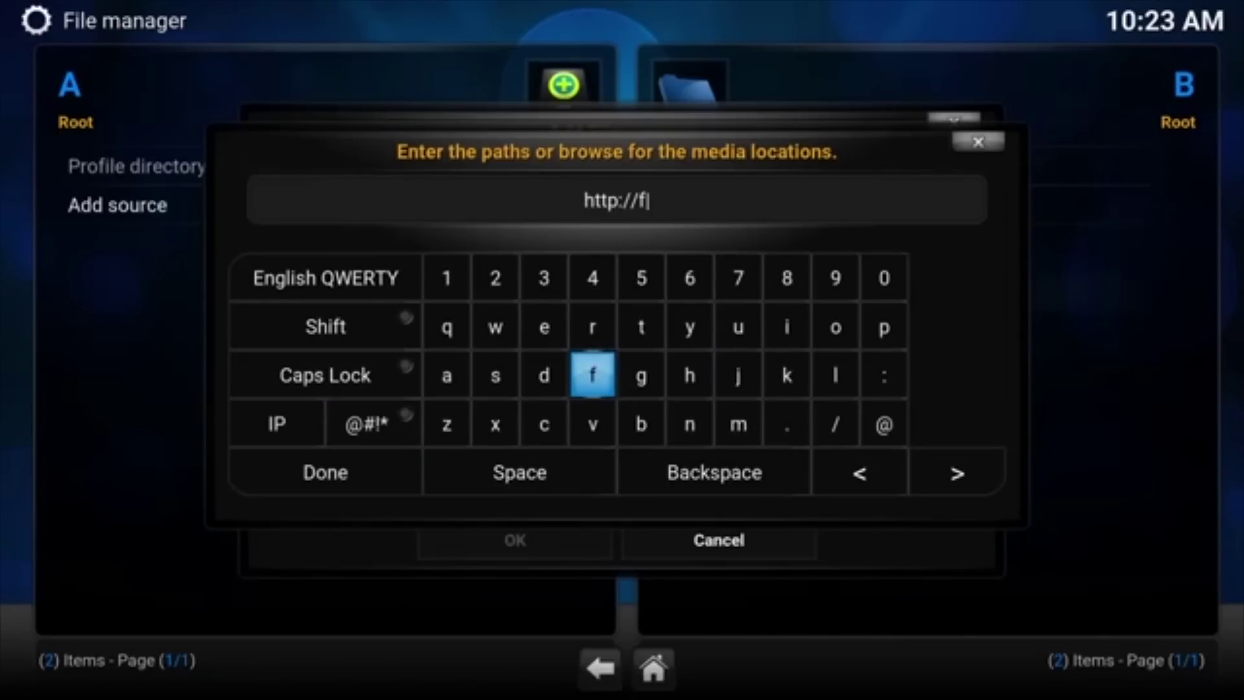
{"action": "left_click", "coordinate": [737, 327]}
{"action": "left_click", "coordinate": [495, 375]}
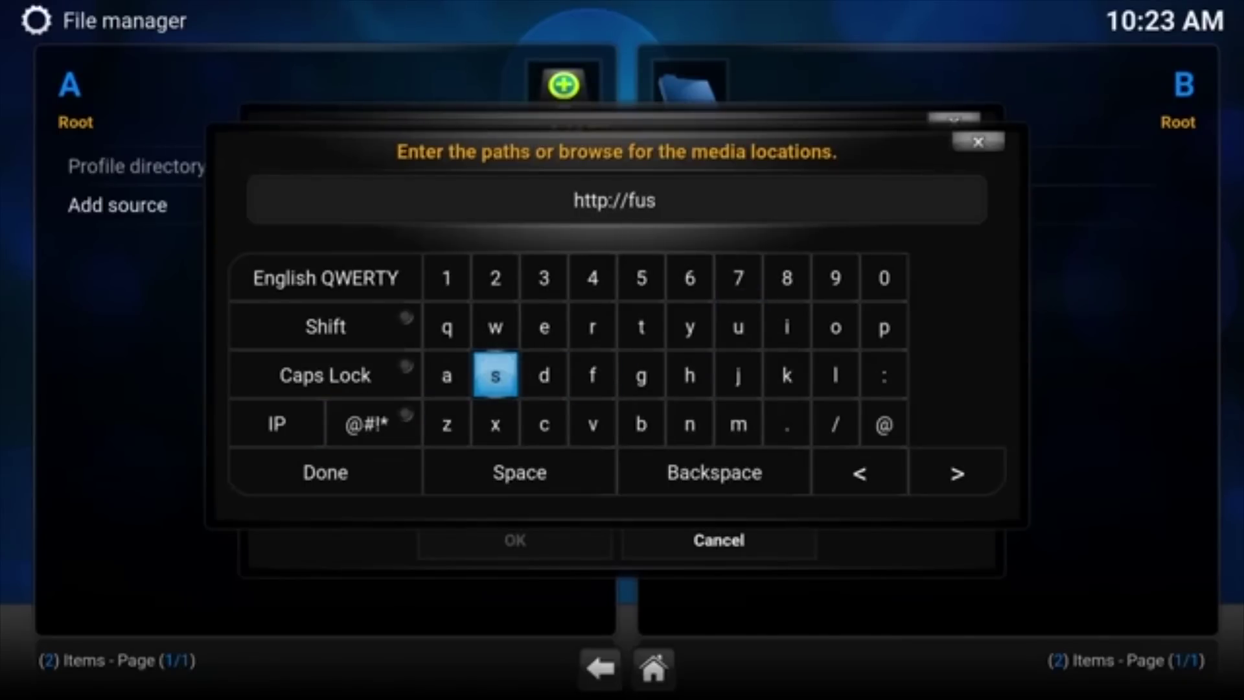
{"action": "left_click", "coordinate": [787, 326]}
{"action": "left_click", "coordinate": [838, 324]}
{"action": "left_click", "coordinate": [690, 424]}
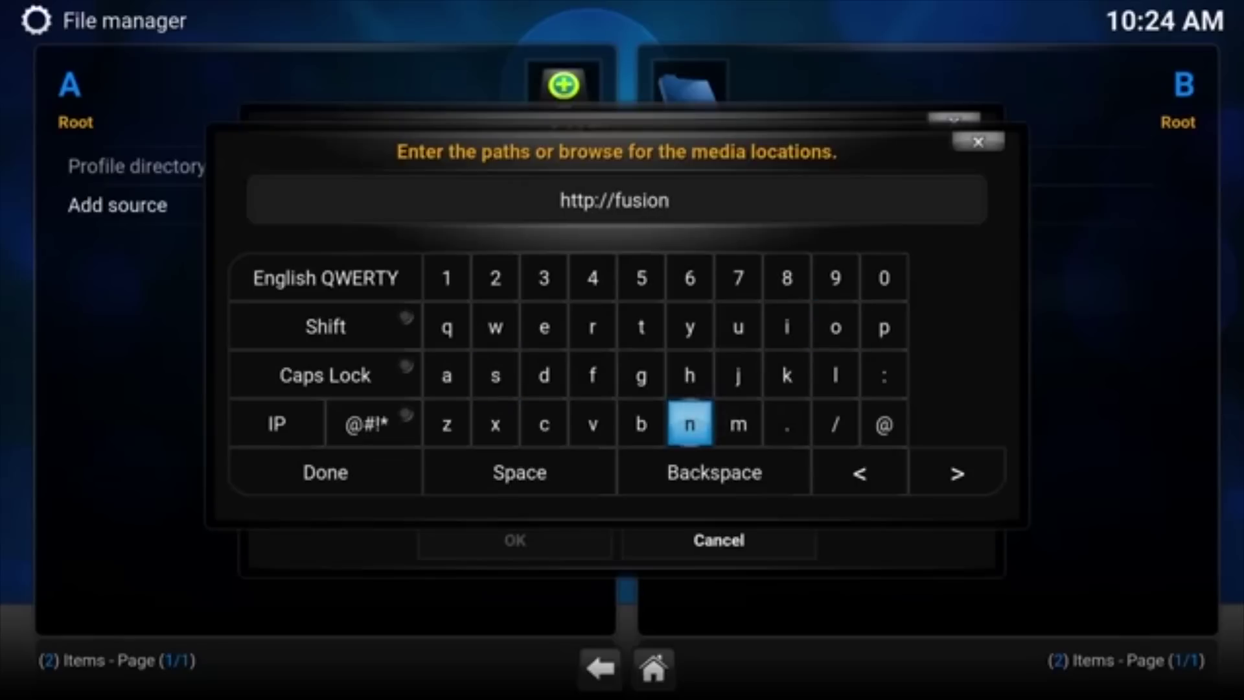
{"action": "left_click", "coordinate": [786, 423]}
{"action": "left_click", "coordinate": [640, 326]}
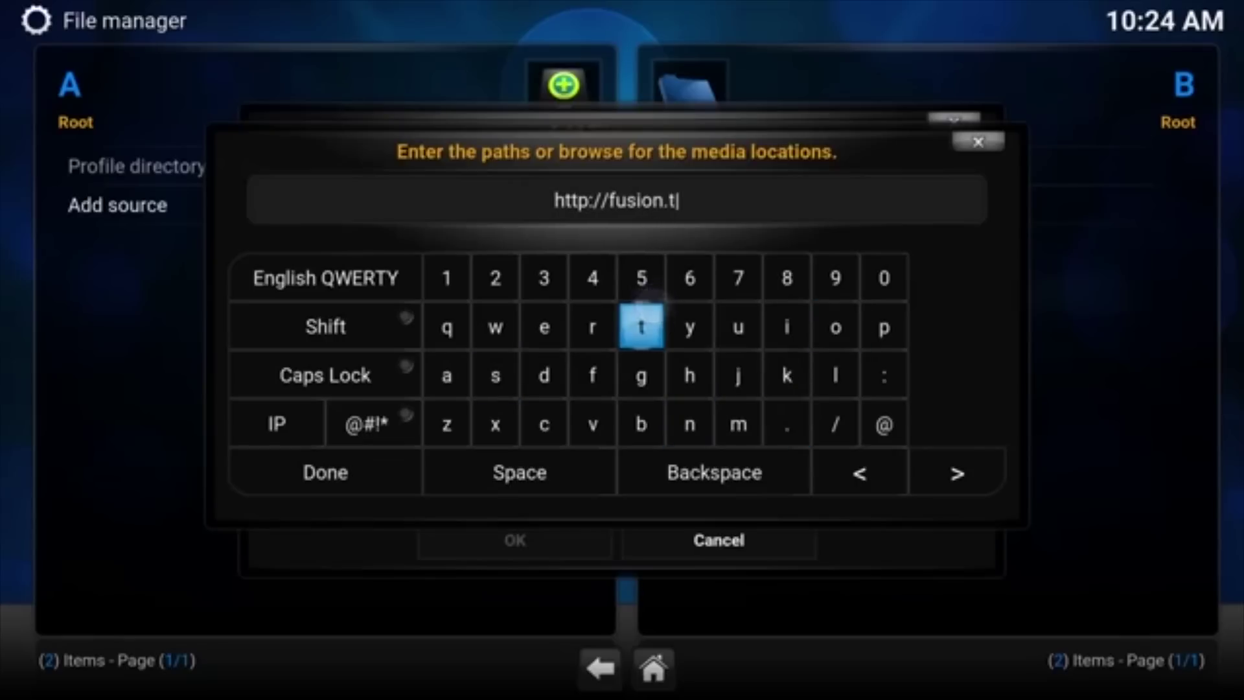
{"action": "left_click", "coordinate": [613, 422]}
{"action": "left_click", "coordinate": [446, 375]}
{"action": "double_click", "coordinate": [544, 375]}
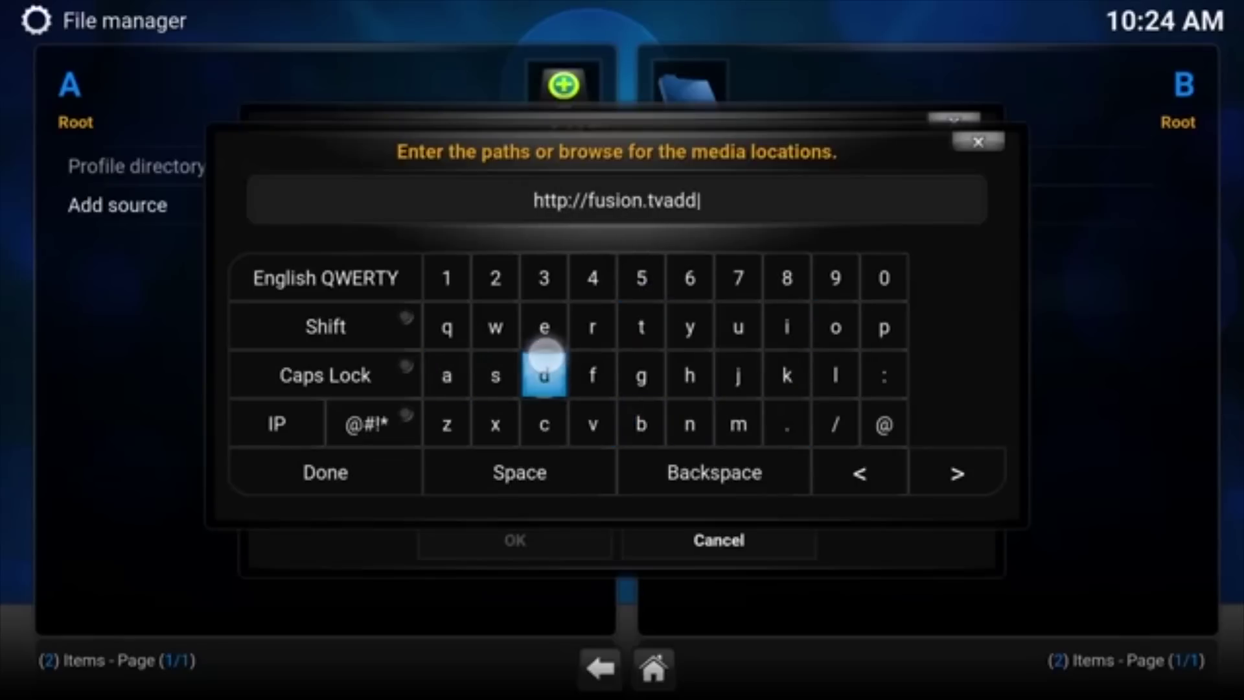
{"action": "left_click", "coordinate": [835, 326]}
{"action": "left_click", "coordinate": [689, 423]}
{"action": "left_click", "coordinate": [495, 375]}
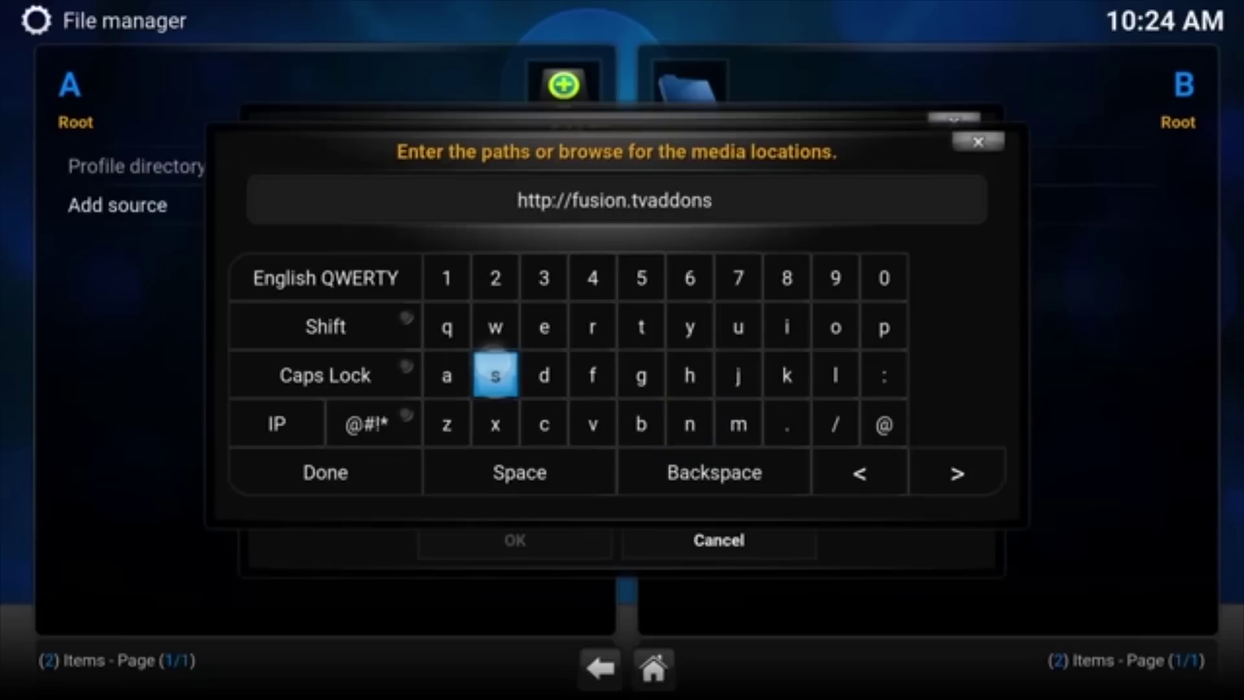
{"action": "left_click", "coordinate": [786, 423]}
{"action": "left_click", "coordinate": [446, 375]}
{"action": "left_click", "coordinate": [641, 375]}
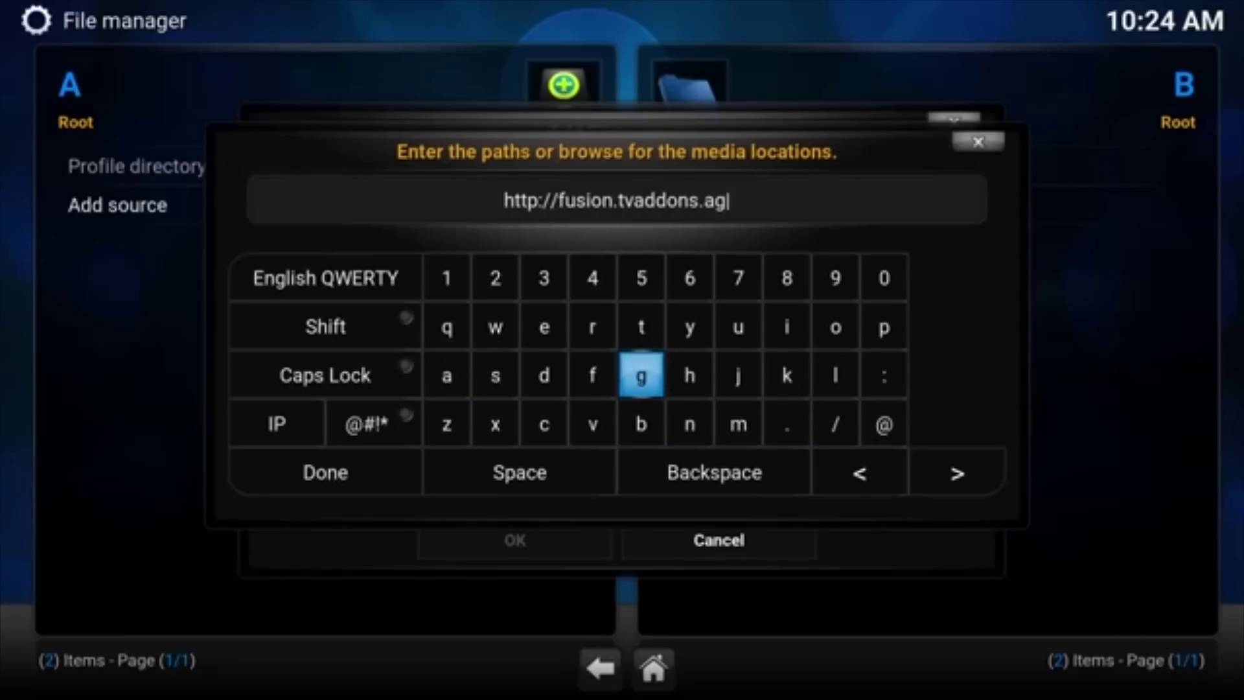
{"action": "left_click", "coordinate": [325, 472]}
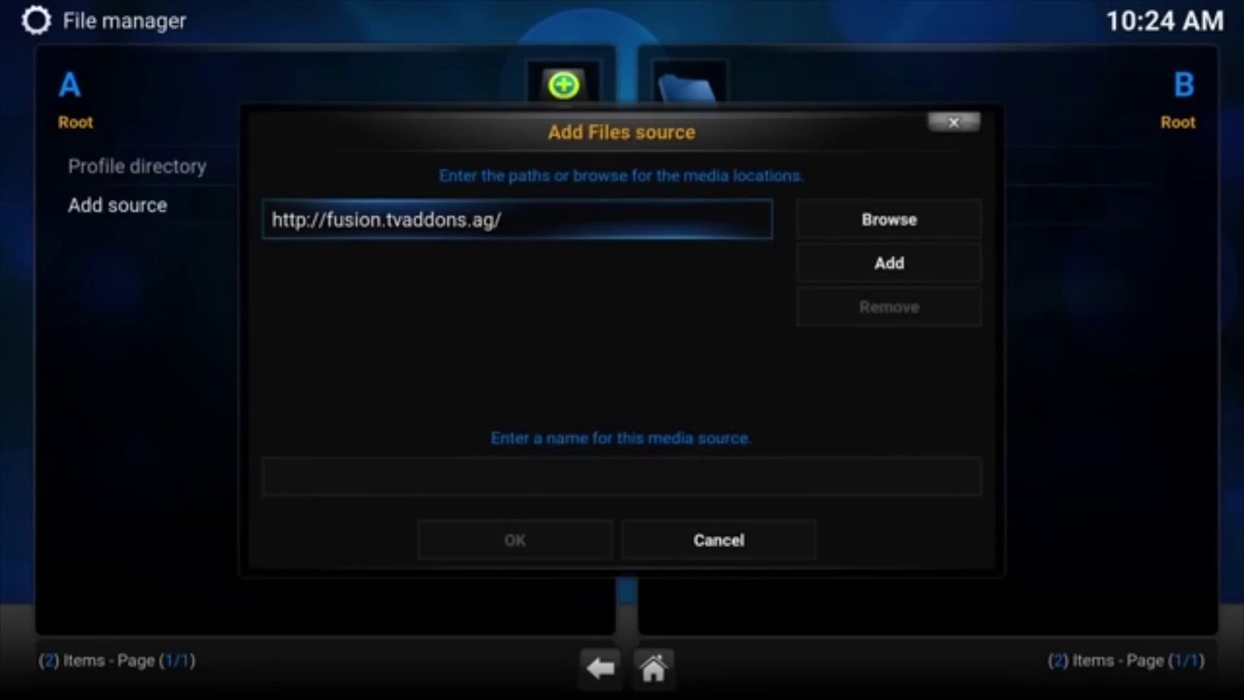
- Name the media source .fusion and save it
{"action": "left_click", "coordinate": [750, 472]}
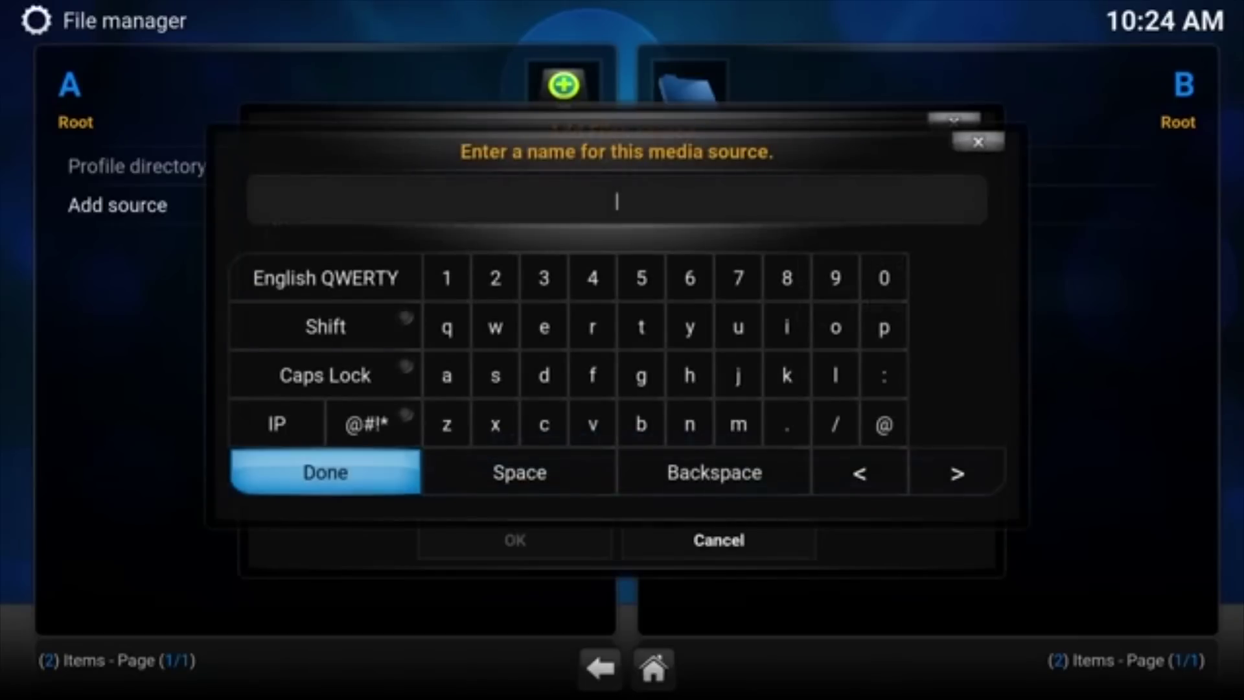
{"action": "left_click", "coordinate": [786, 424]}
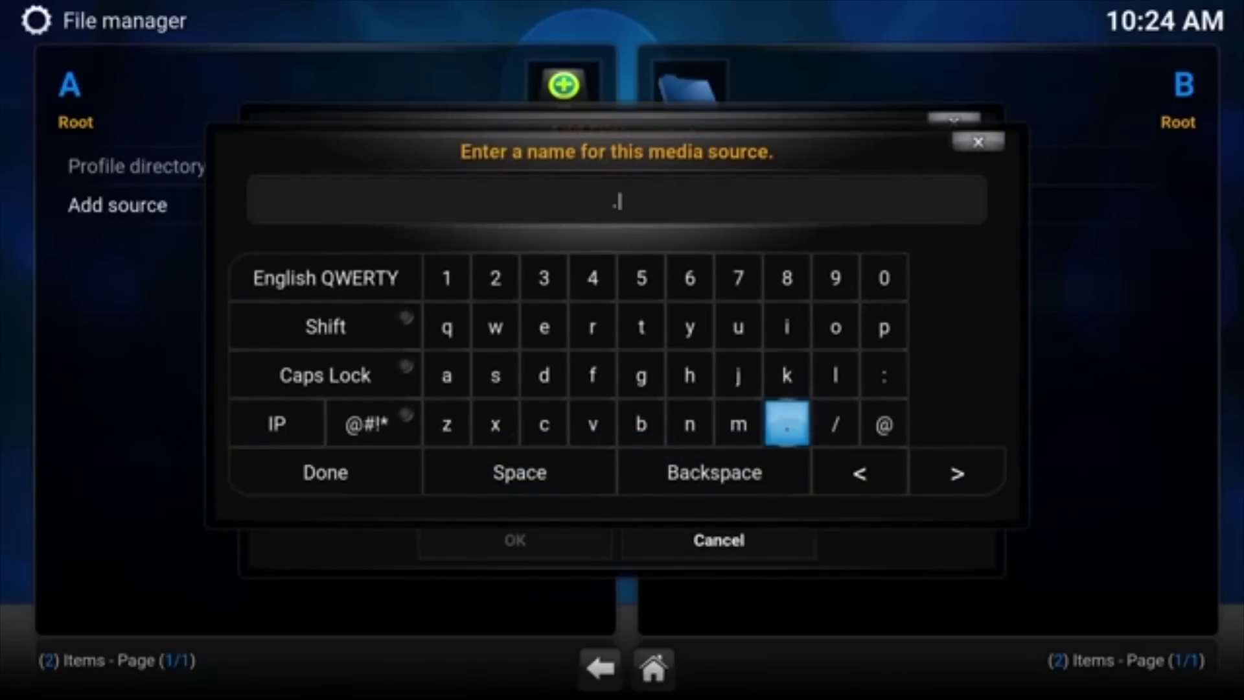
{"action": "left_click", "coordinate": [592, 375]}
{"action": "left_click", "coordinate": [738, 326]}
{"action": "left_click", "coordinate": [495, 375]}
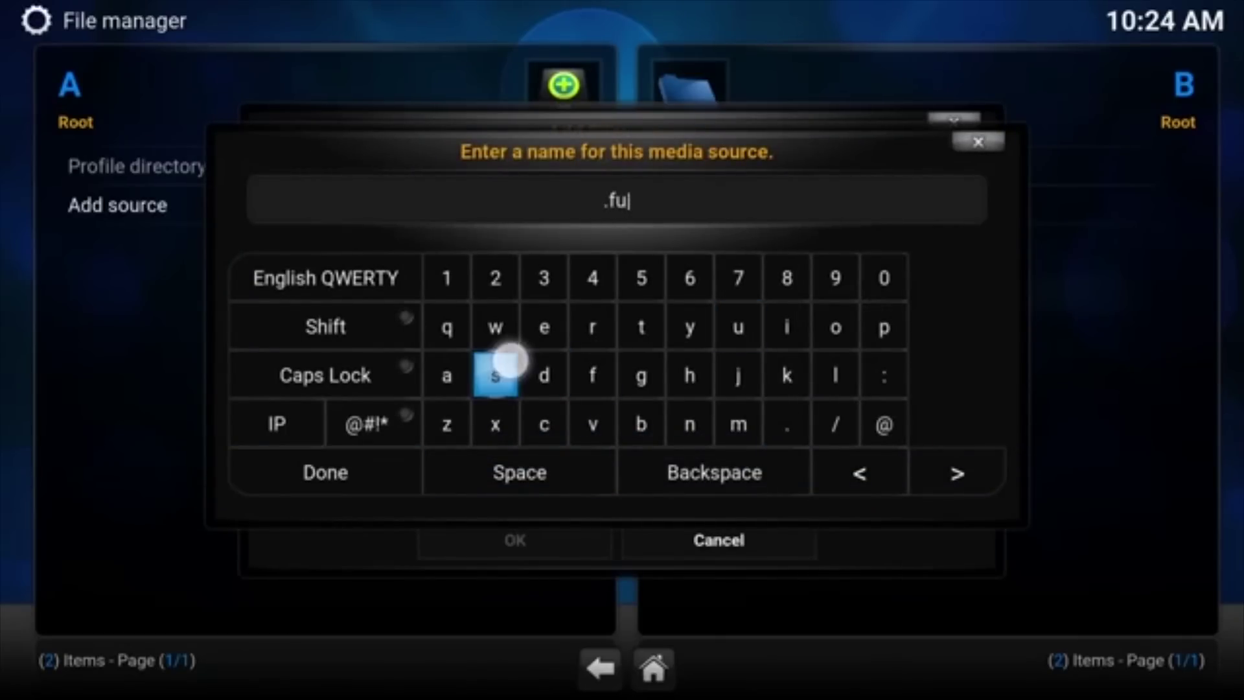
{"action": "left_click", "coordinate": [787, 326]}
{"action": "left_click", "coordinate": [835, 326]}
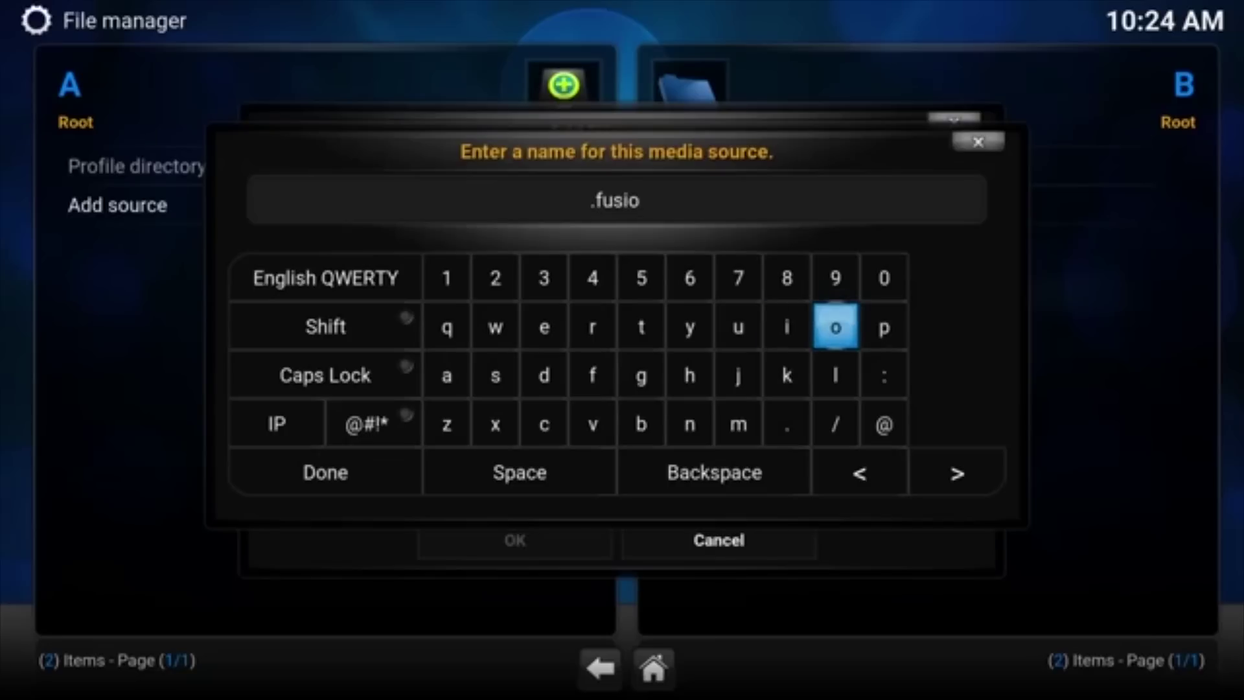
{"action": "left_click", "coordinate": [710, 420]}
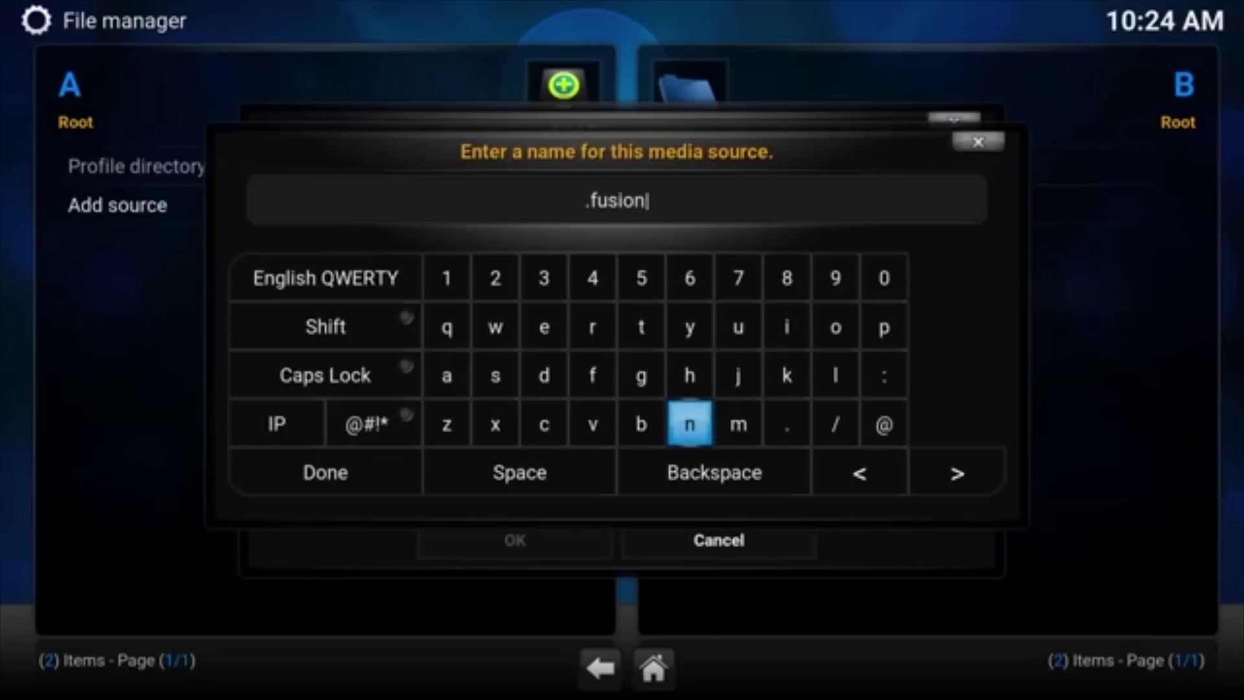
{"action": "left_click", "coordinate": [325, 473]}
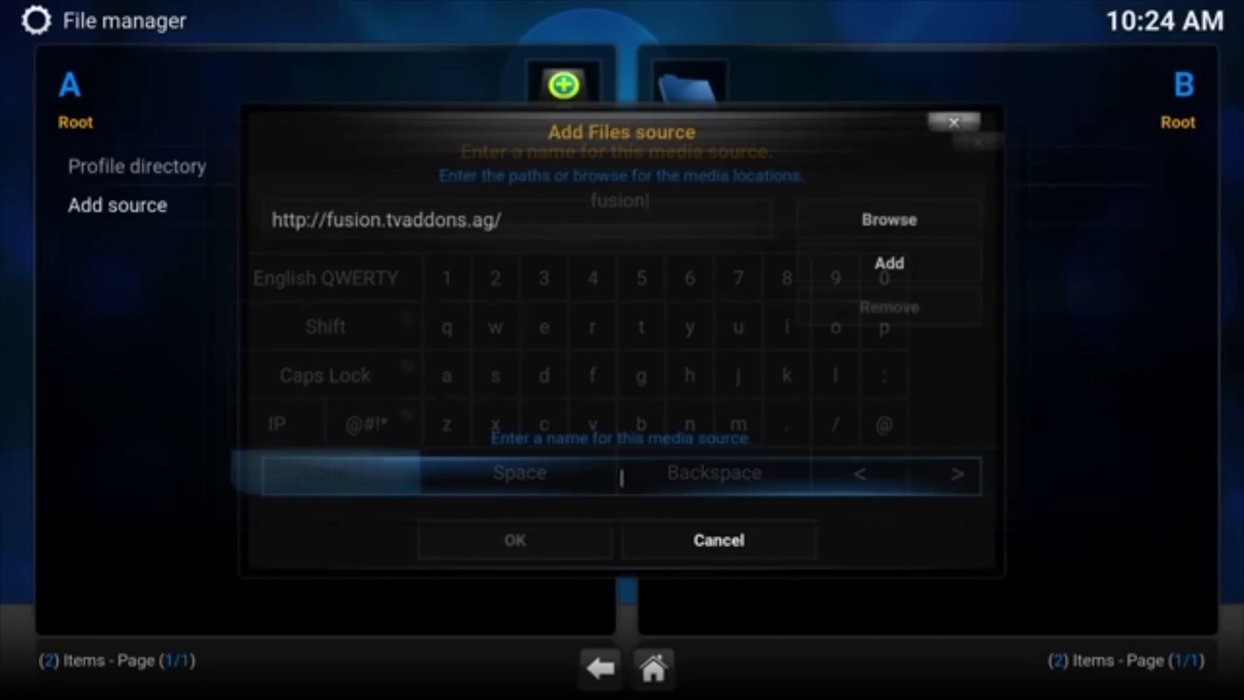
{"action": "left_click", "coordinate": [534, 538]}
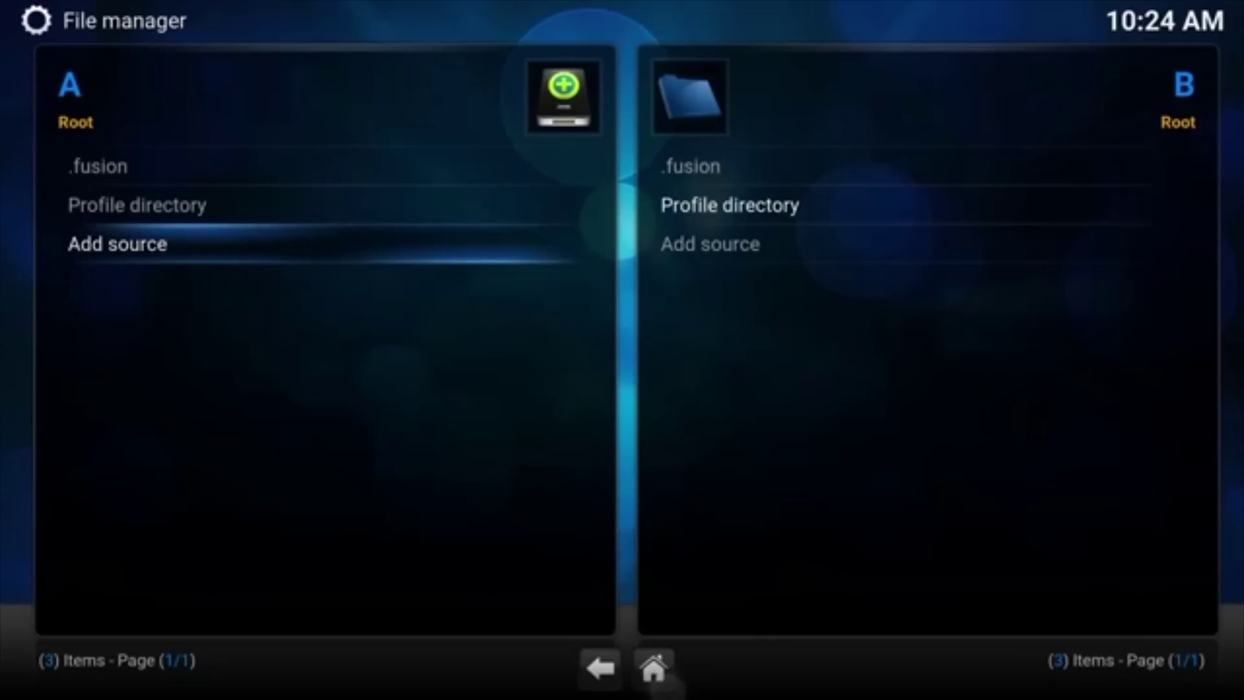
- Return to the home screen, open the add-ons section of the system settings and dismiss the first-run help
{"action": "left_click", "coordinate": [652, 667]}
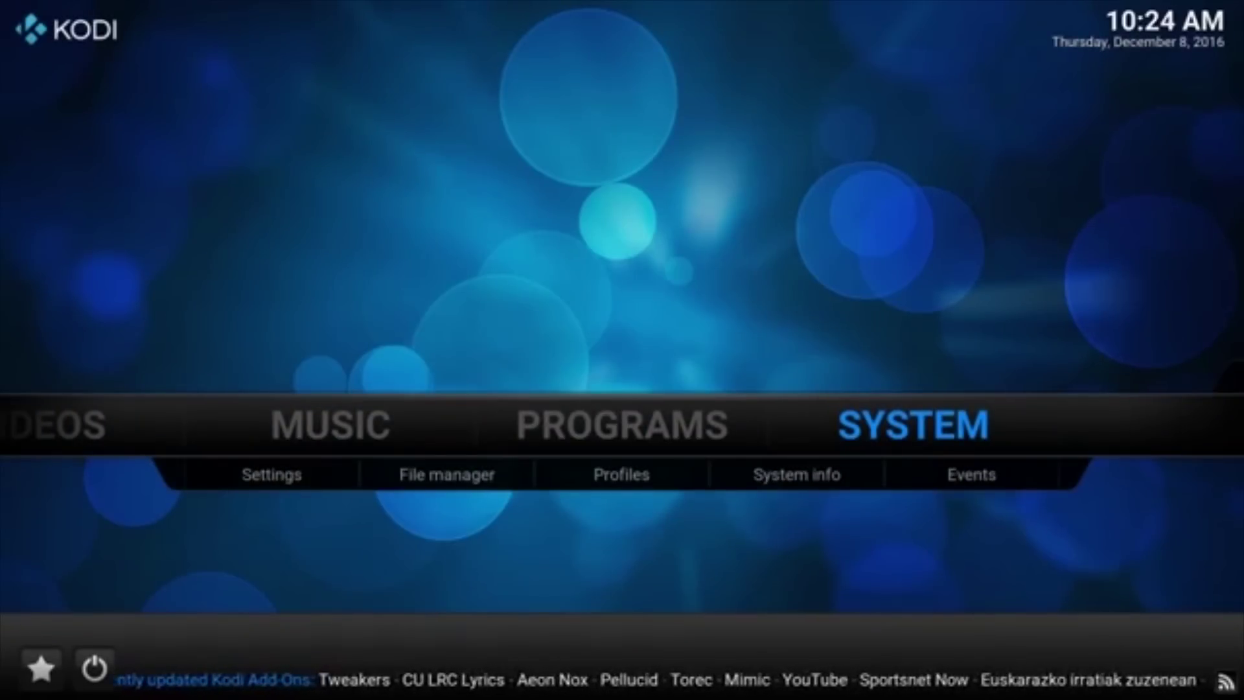
{"action": "key", "text": "Return"}
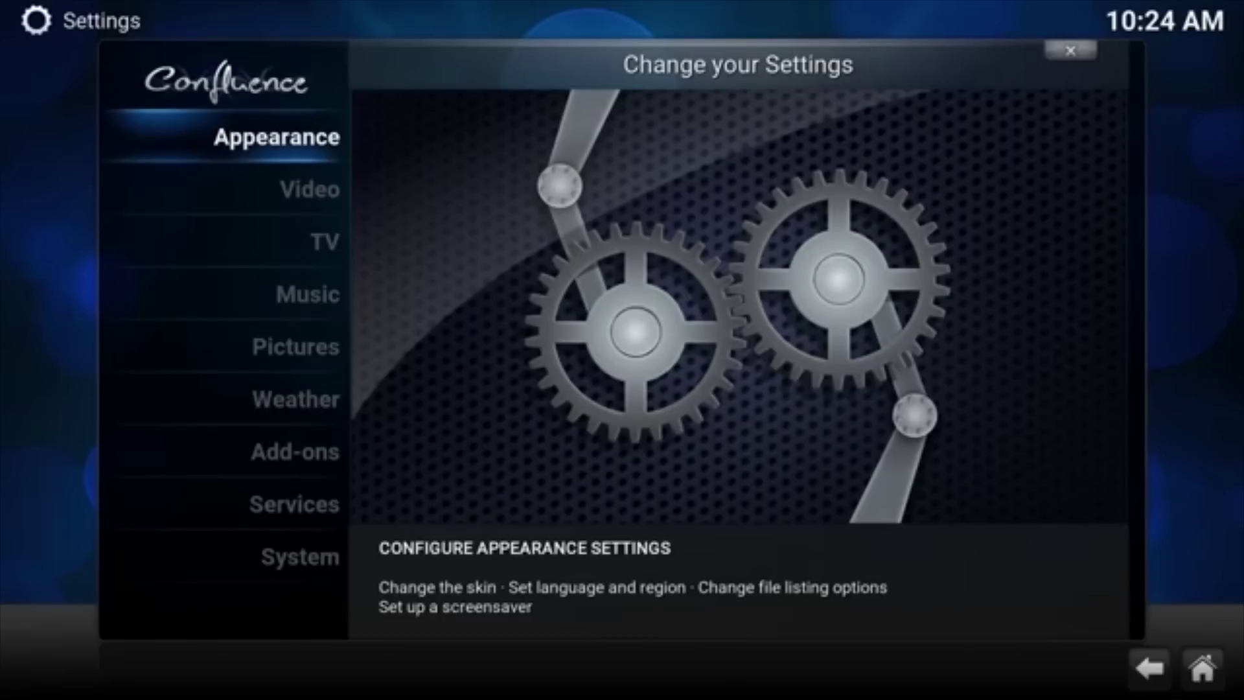
{"action": "left_click", "coordinate": [322, 464]}
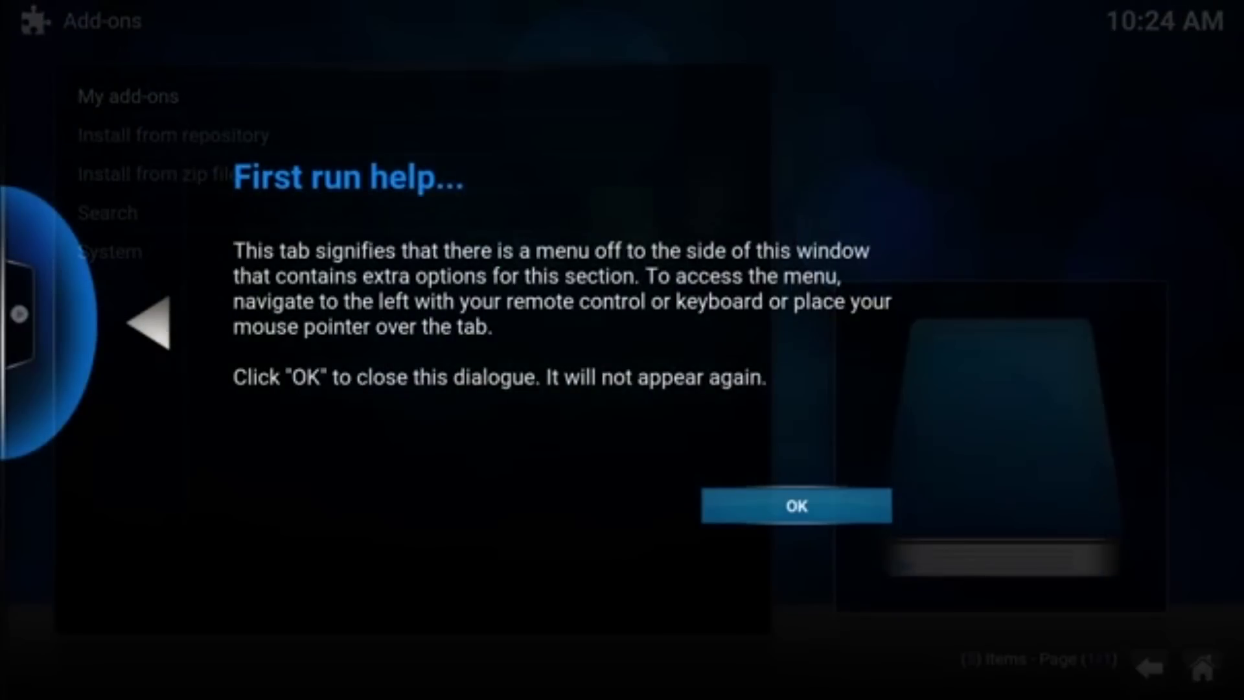
{"action": "left_click", "coordinate": [808, 519]}
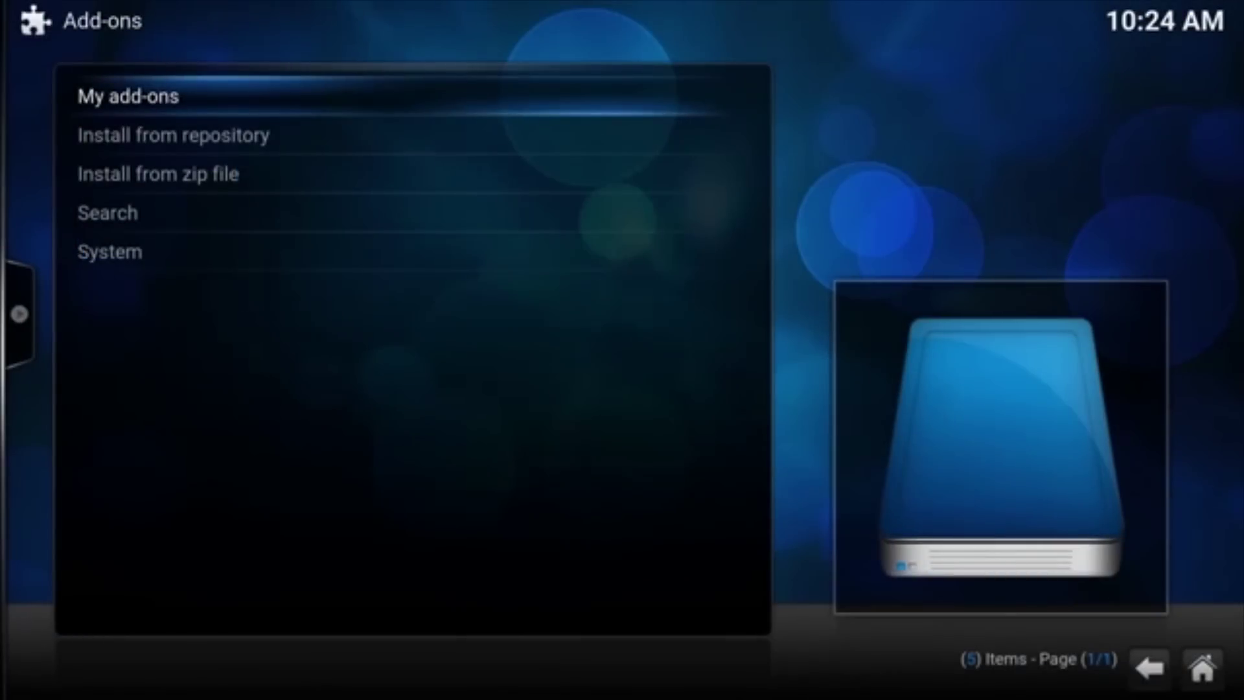
- Install repository.exodus-1.0.1.zip from the english folder within kodi-repos on the .fusion source
{"action": "left_click", "coordinate": [410, 169]}
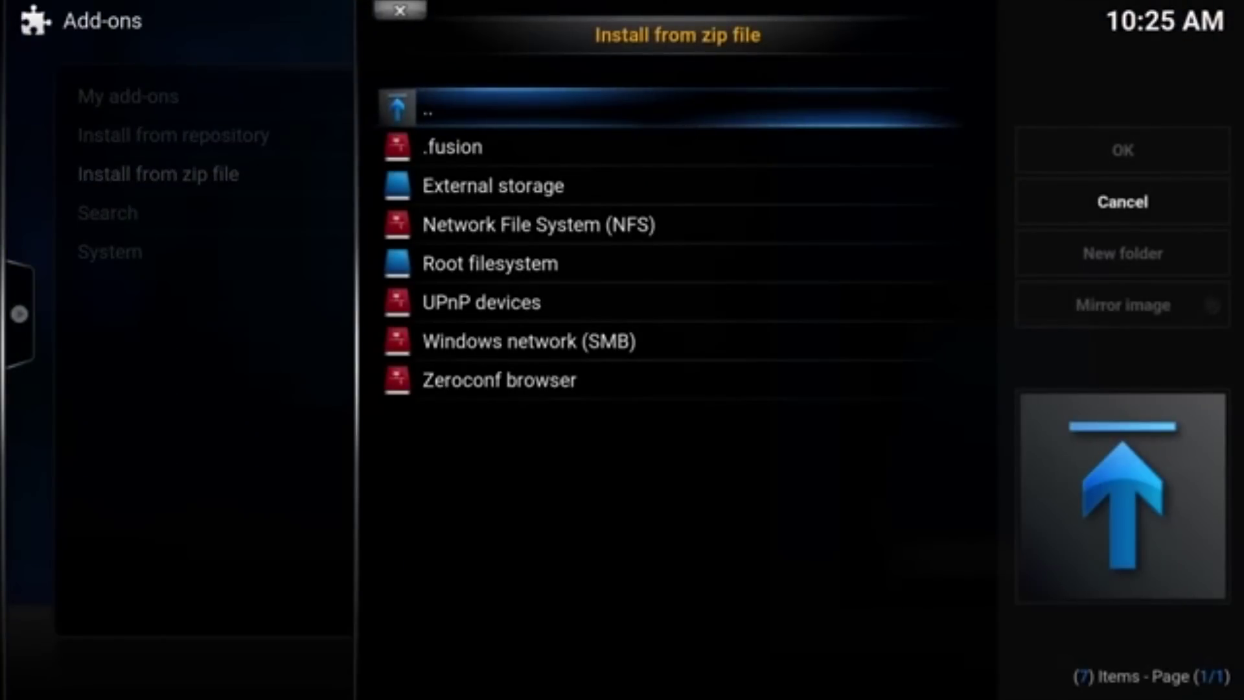
{"action": "left_click", "coordinate": [454, 147]}
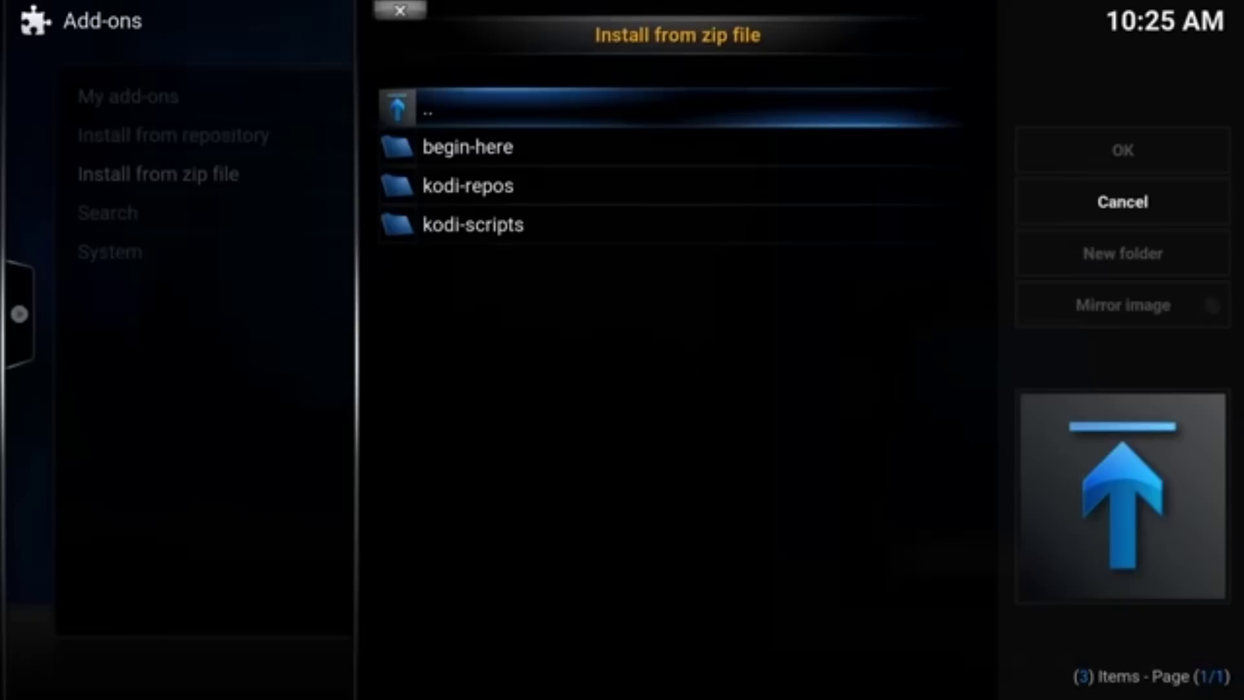
{"action": "left_click", "coordinate": [591, 182]}
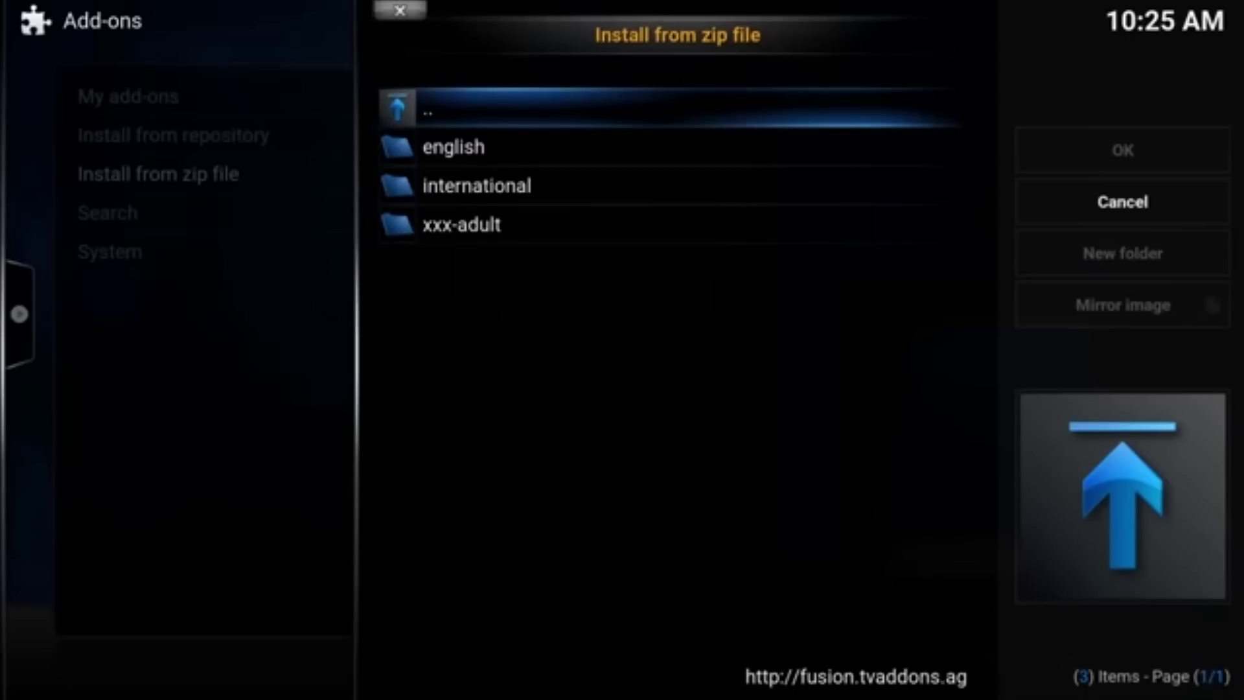
{"action": "left_click", "coordinate": [575, 149]}
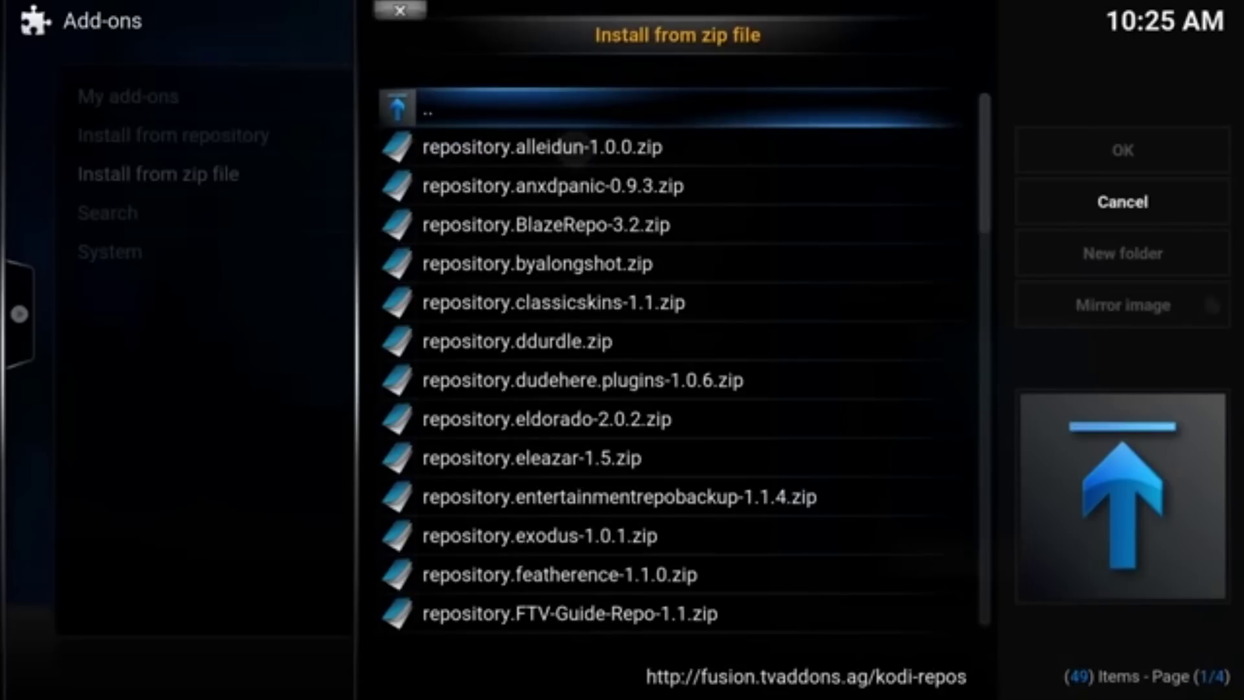
{"action": "left_click", "coordinate": [680, 536]}
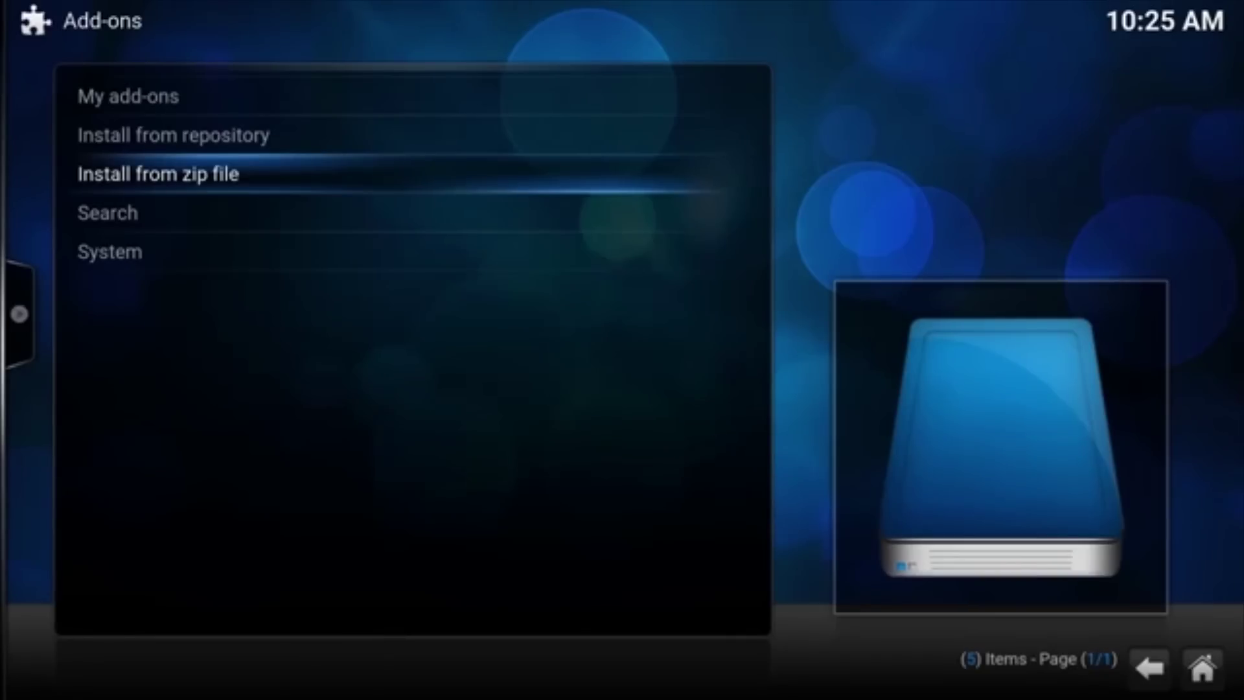
- Install the Exodus video add-on from the Exodus repository
{"action": "key", "text": "Up"}
{"action": "key", "text": "Return"}
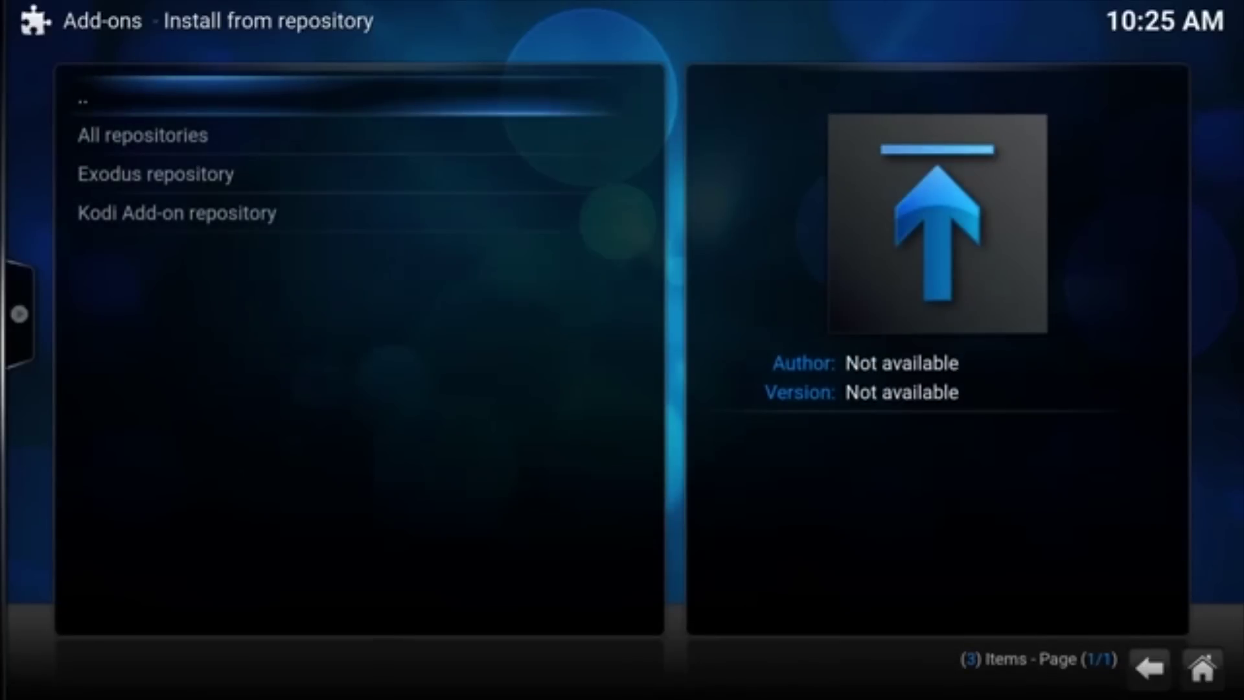
{"action": "key", "text": "Down"}
{"action": "key", "text": "Down"}
{"action": "key", "text": "Return"}
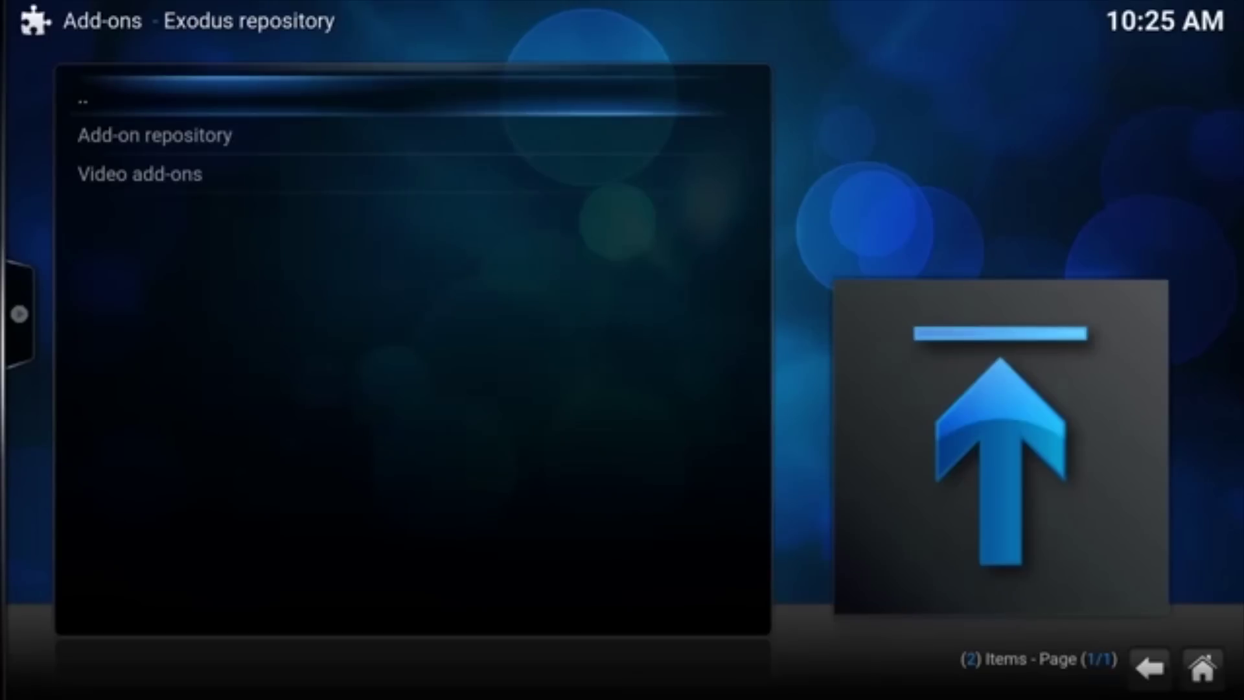
{"action": "key", "text": "Down"}
{"action": "key", "text": "Down"}
{"action": "key", "text": "Return"}
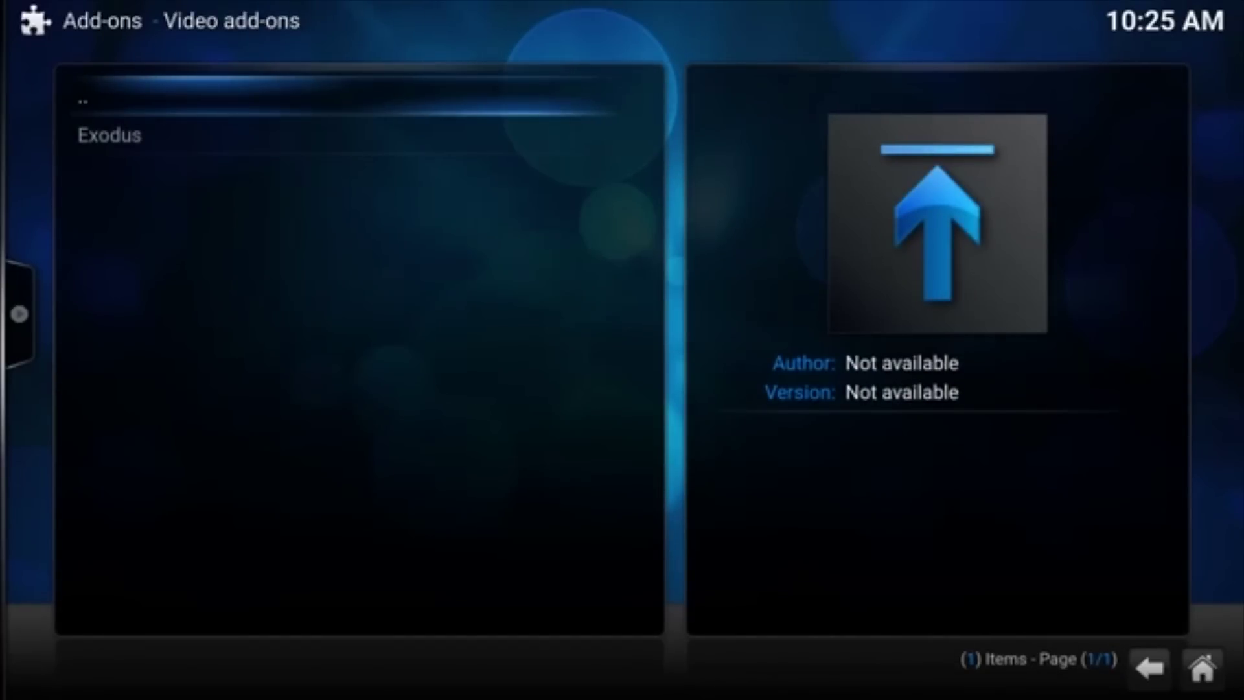
{"action": "key", "text": "Down"}
{"action": "key", "text": "Return"}
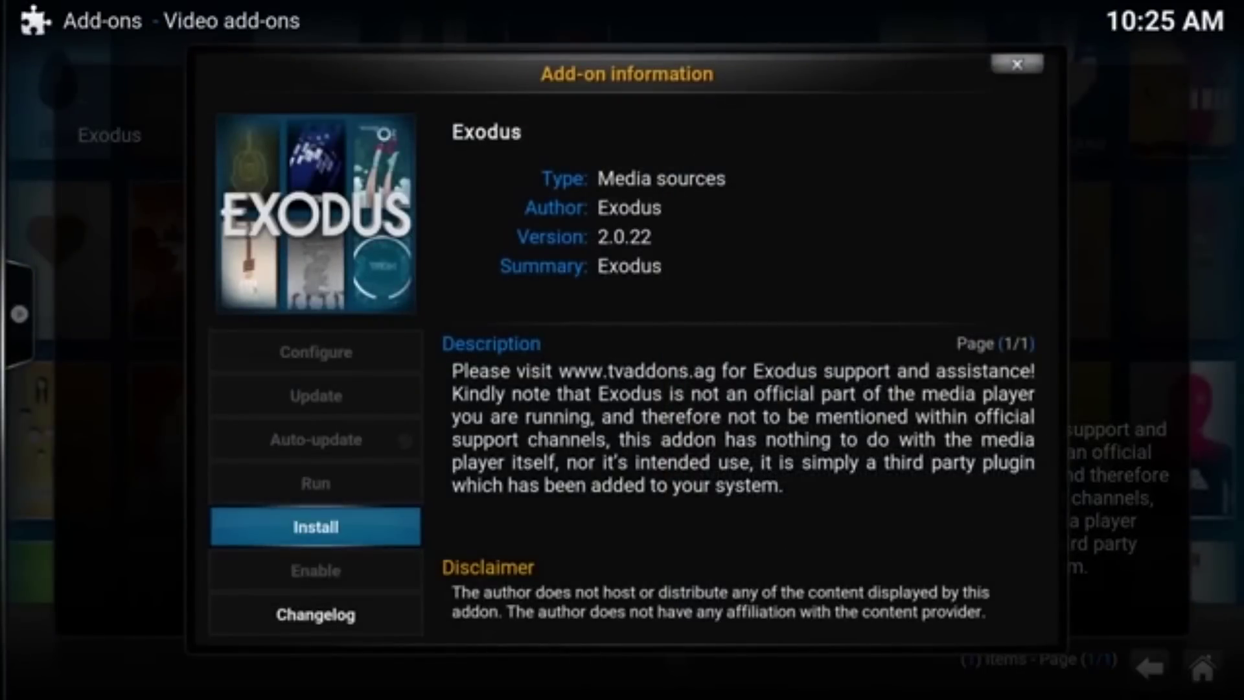
{"action": "left_click", "coordinate": [344, 543]}
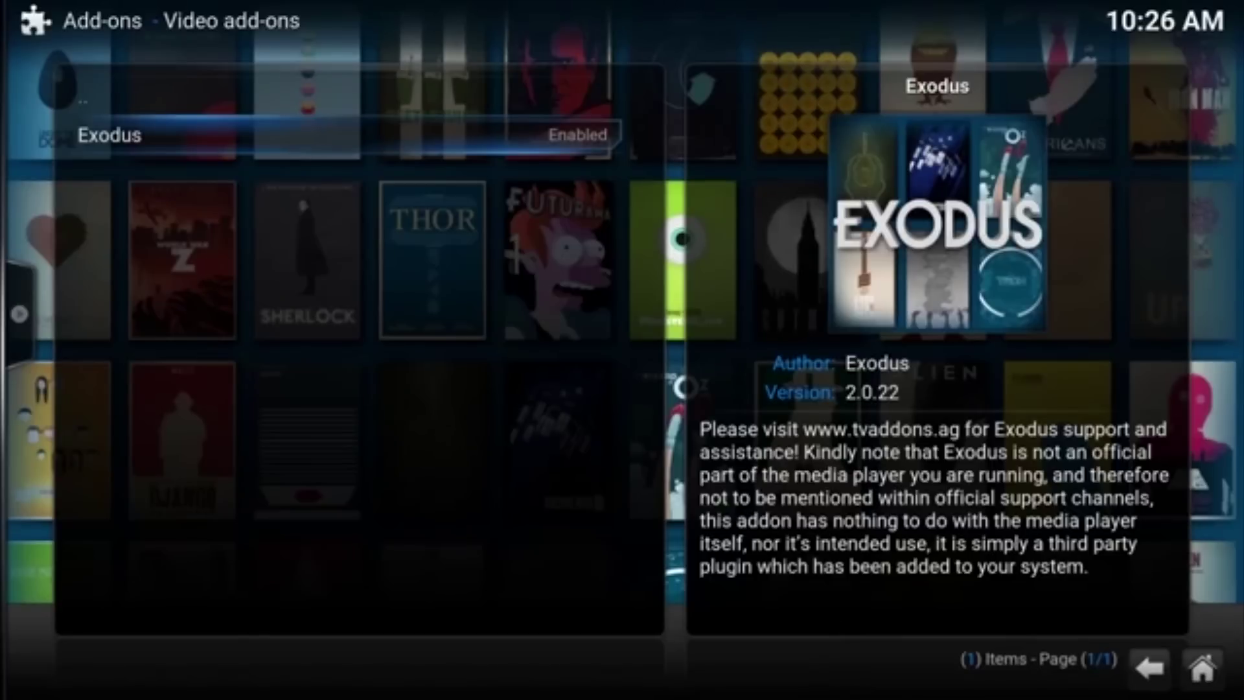
- Return to the home screen and launch Exodus from the video add-ons
{"action": "left_click", "coordinate": [1204, 664]}
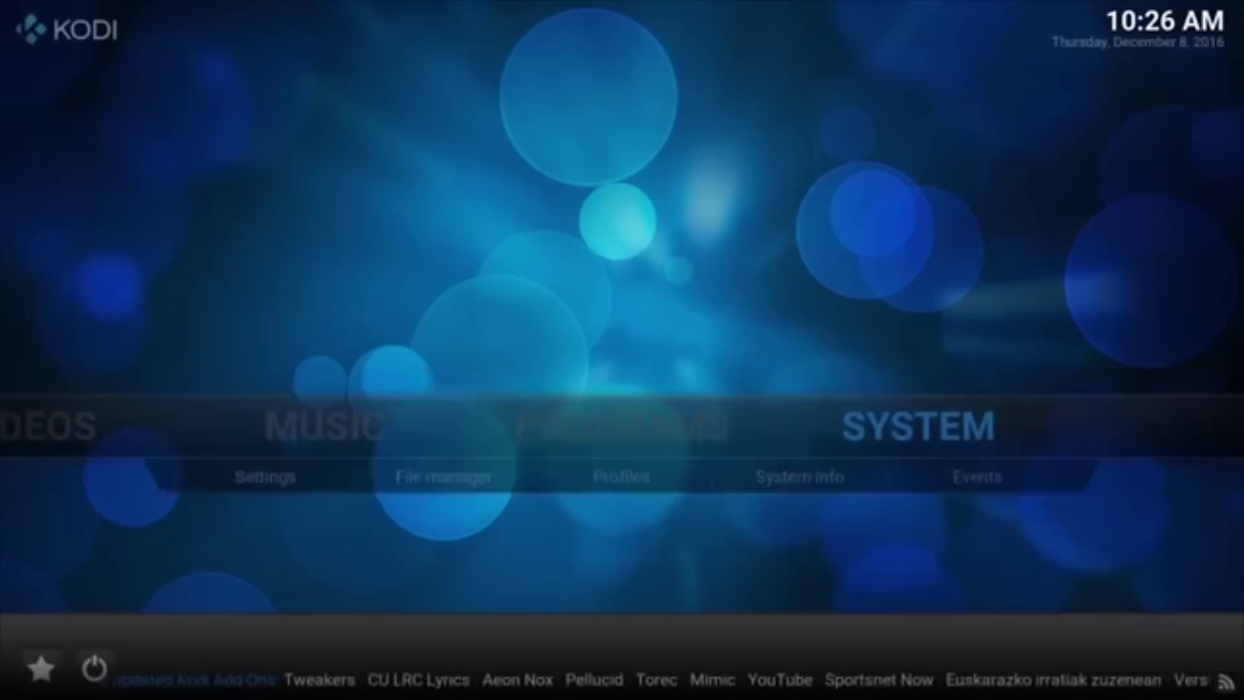
{"action": "left_click_drag", "start_coordinate": [324, 430], "coordinate": [722, 443]}
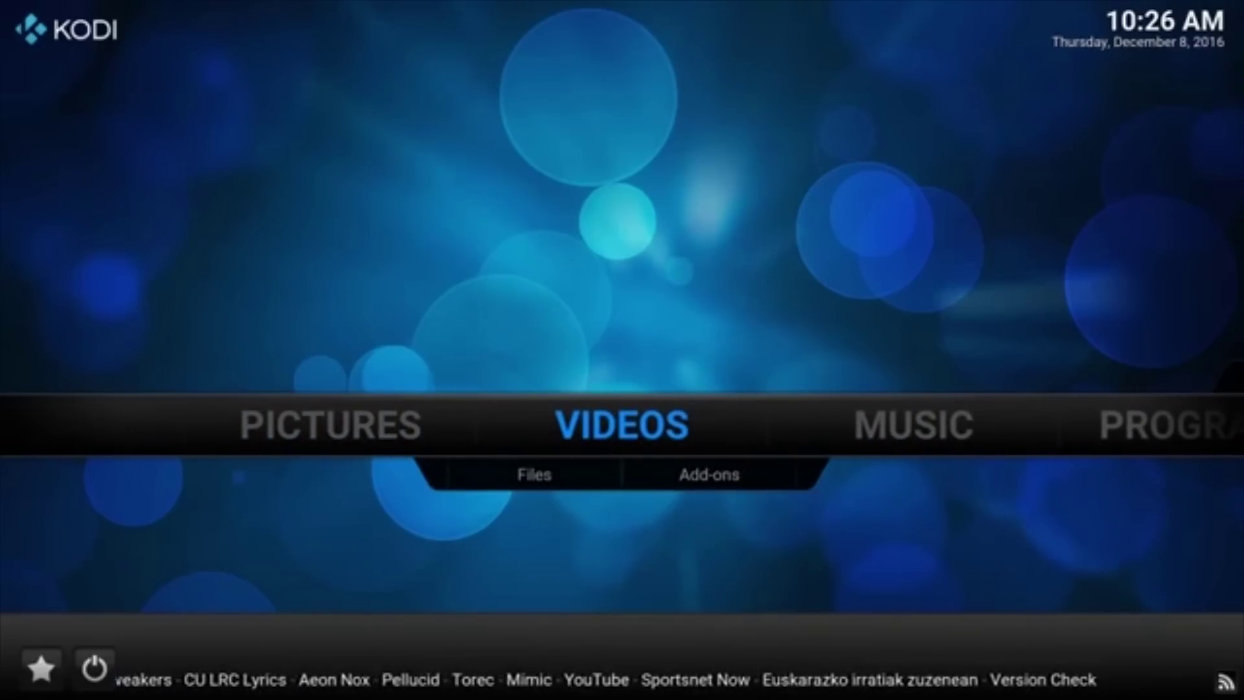
{"action": "left_click", "coordinate": [709, 474]}
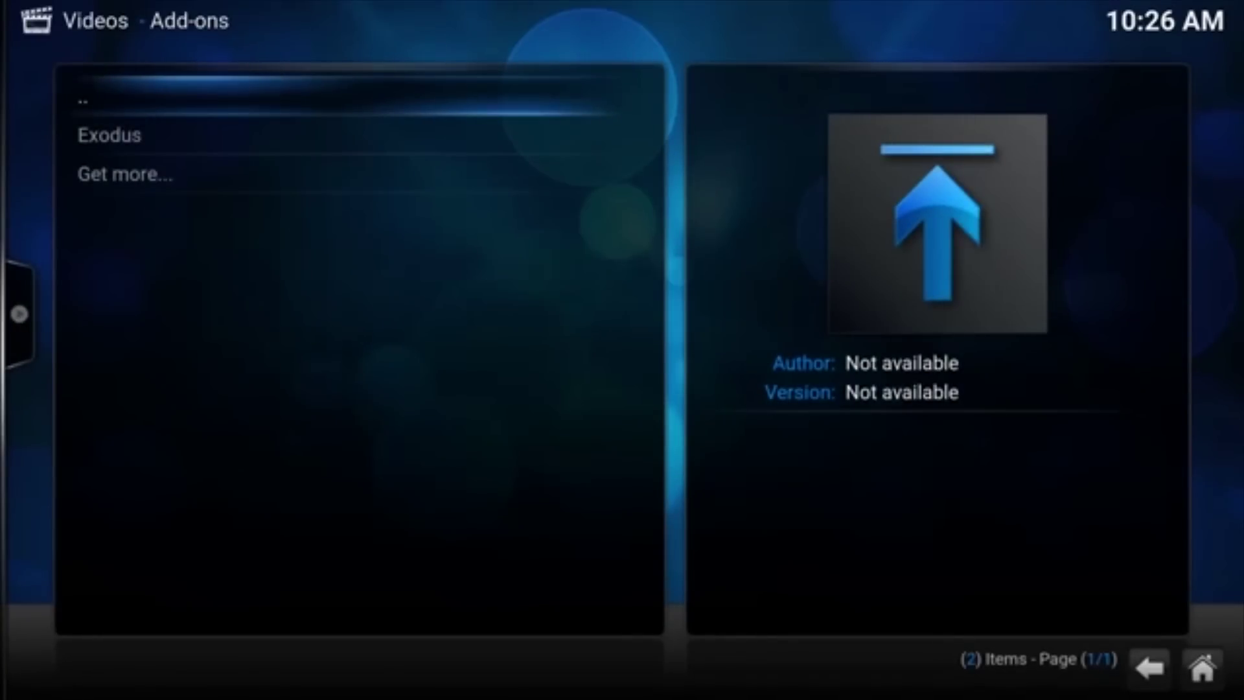
{"action": "key", "text": "Down"}
{"action": "key", "text": "Return"}
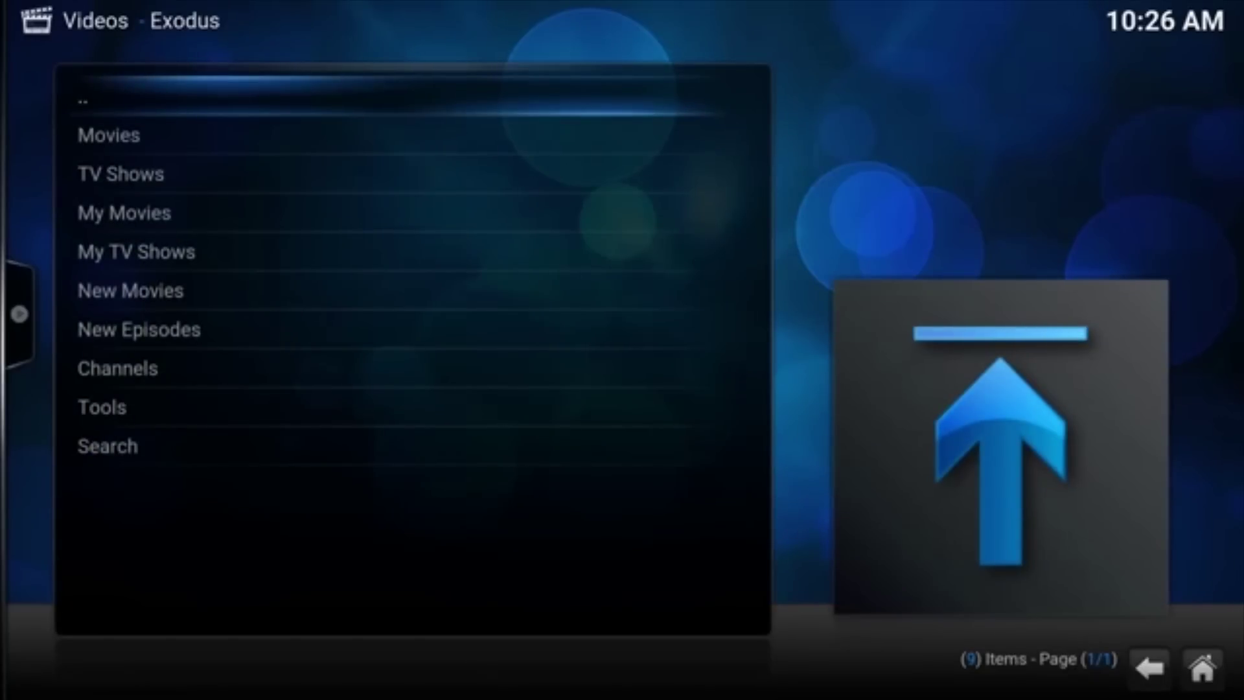
- Open the People Watching category of Exodus movies and browse its titles as far as Cars (2006)
{"action": "left_click", "coordinate": [475, 118]}
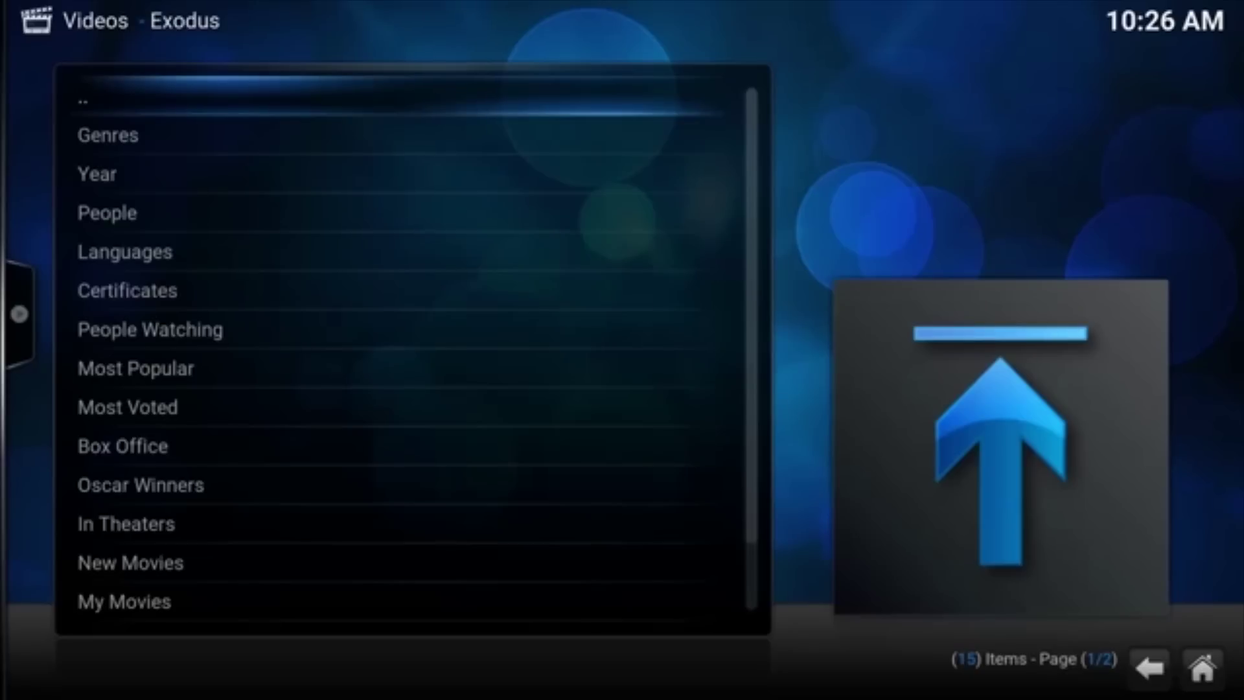
{"action": "left_click", "coordinate": [484, 324]}
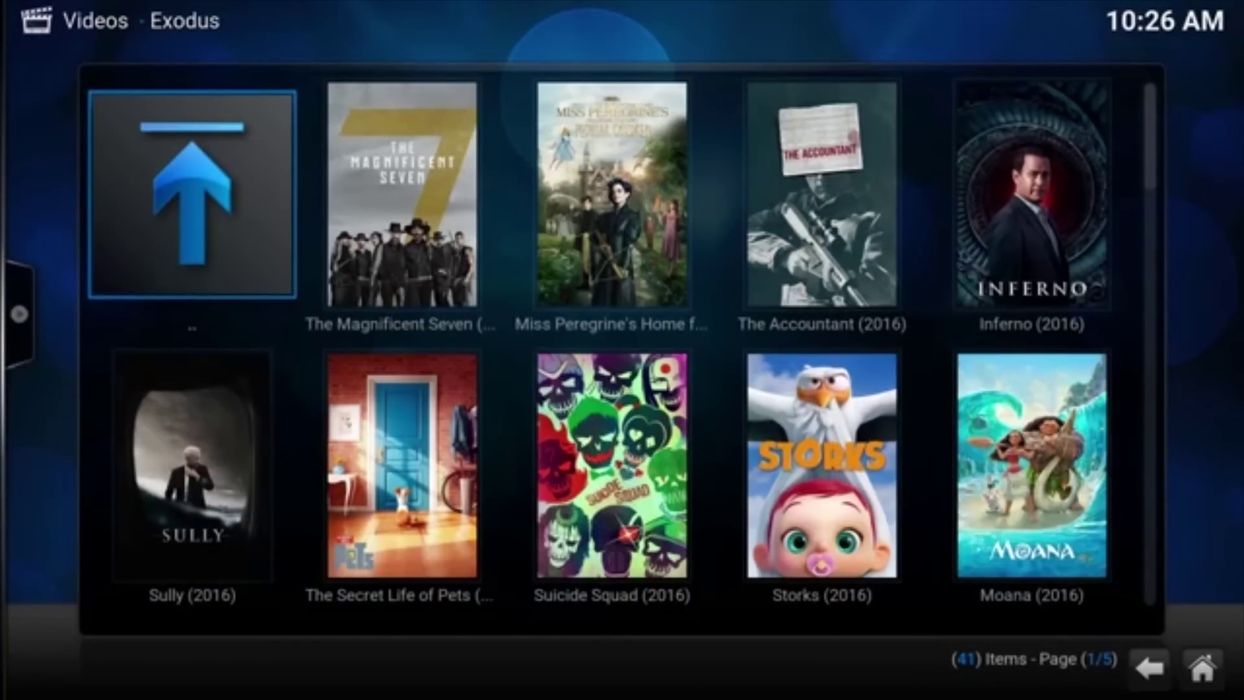
{"action": "left_click_drag", "start_coordinate": [815, 593], "coordinate": [802, 266]}
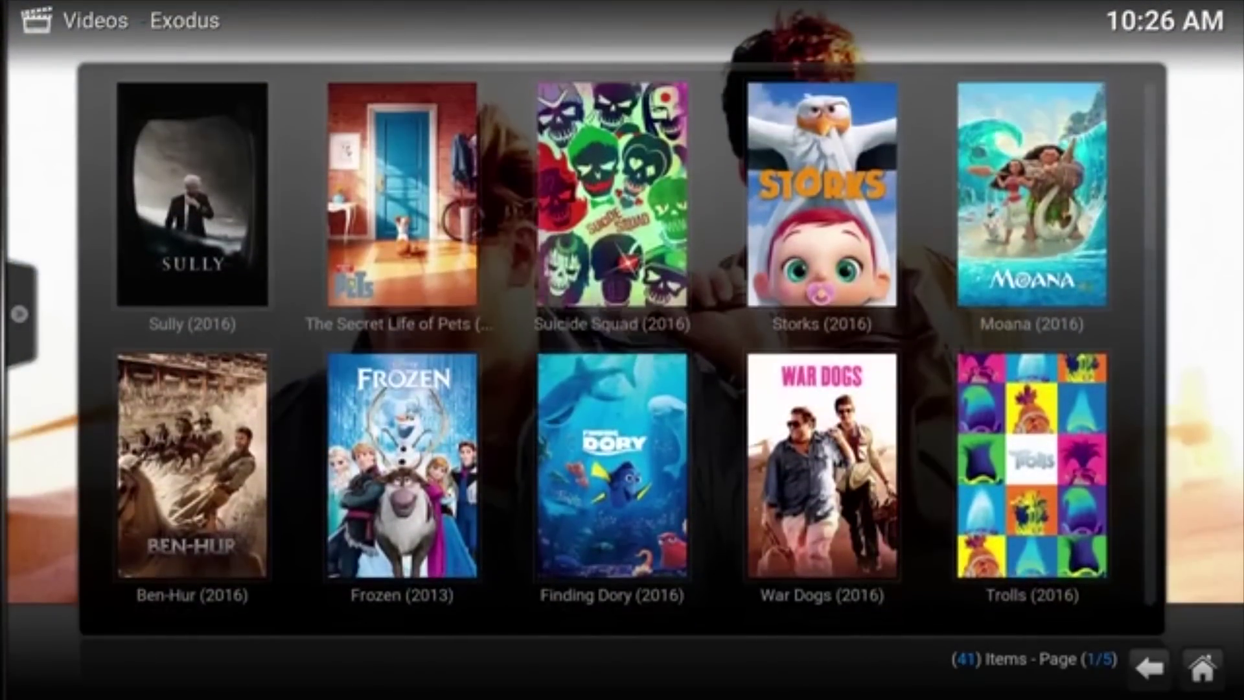
{"action": "left_click_drag", "start_coordinate": [762, 440], "coordinate": [797, 234]}
{"action": "scroll", "coordinate": [620, 343], "scroll_direction": "down", "scroll_amount": 2}
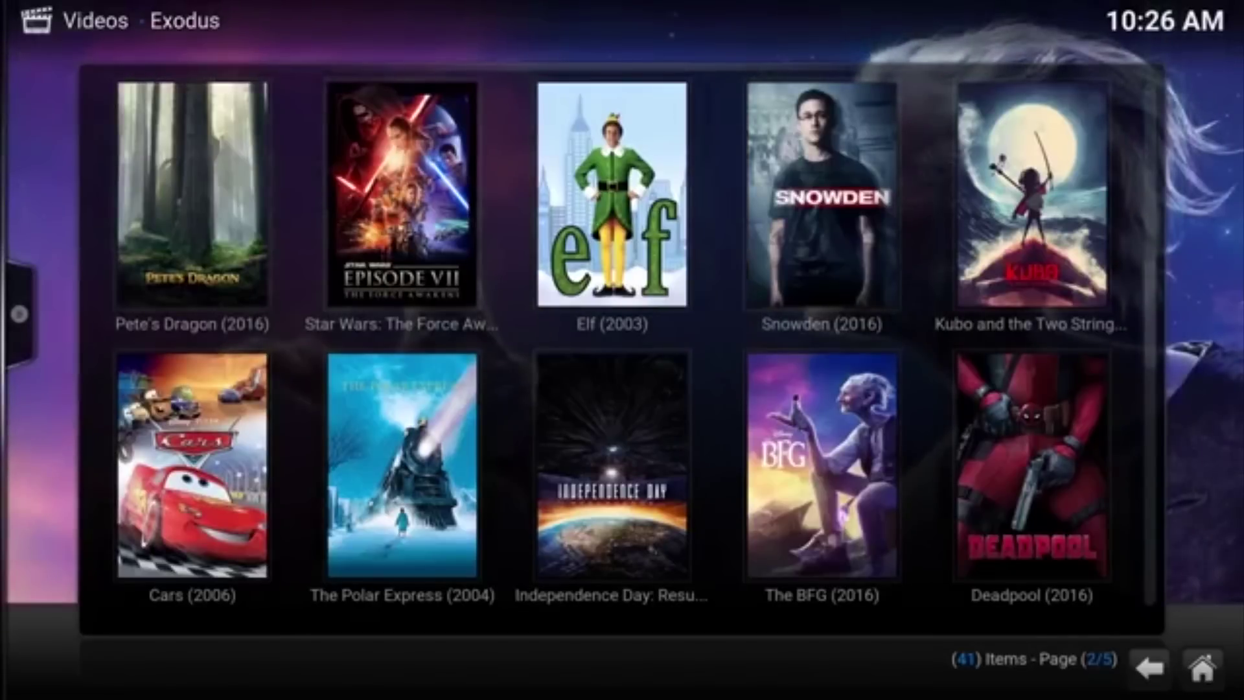
- Play Cars (2006) from the first source, MOVIES14 GVIDEO HD, and stop the playback
{"action": "left_click", "coordinate": [169, 475]}
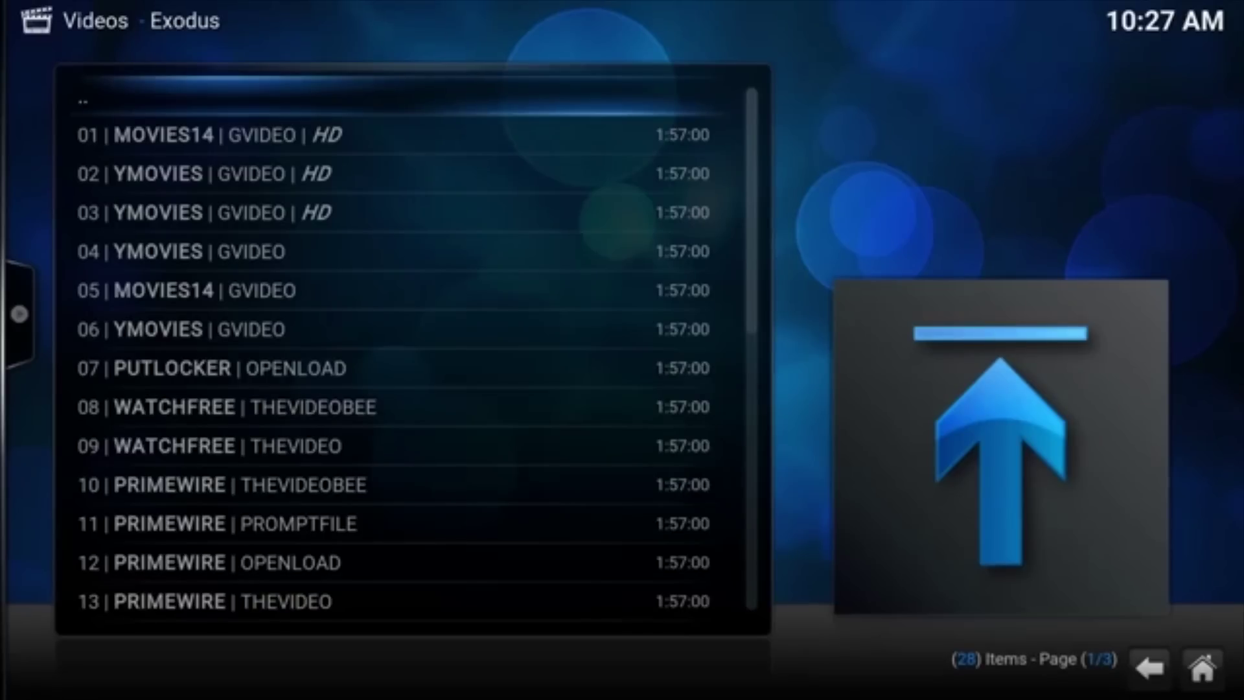
{"action": "key", "text": "Down"}
{"action": "key", "text": "Return"}
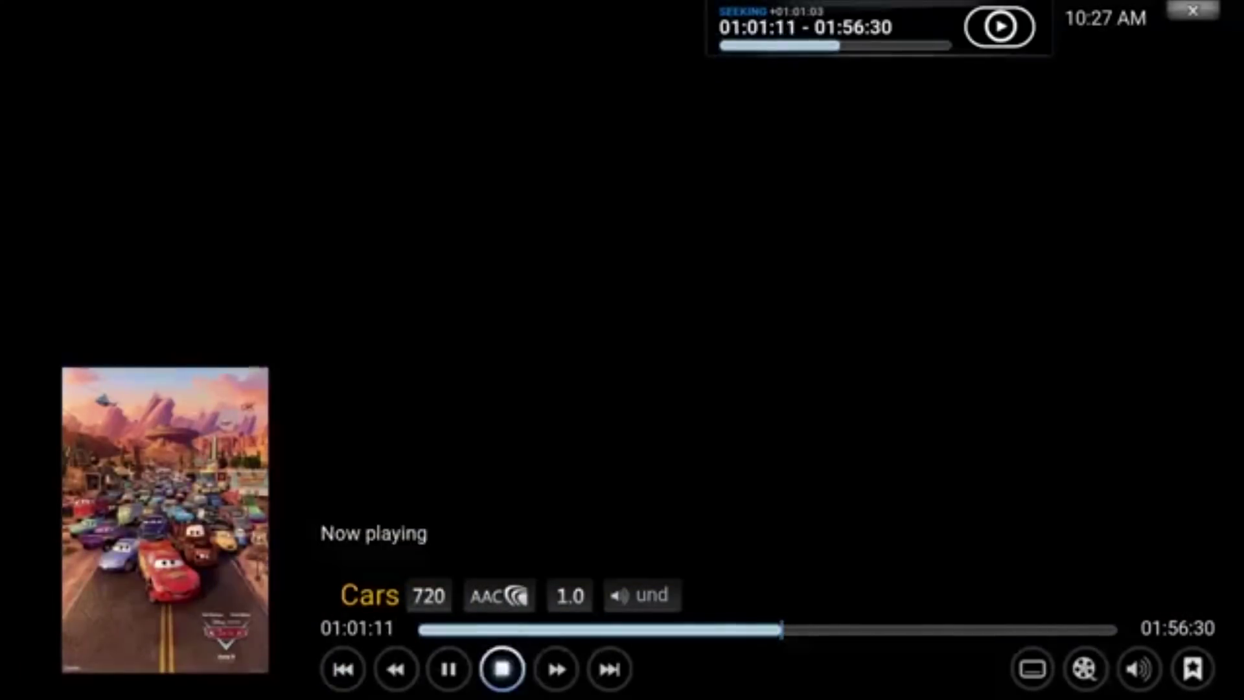
{"action": "left_click", "coordinate": [502, 668]}
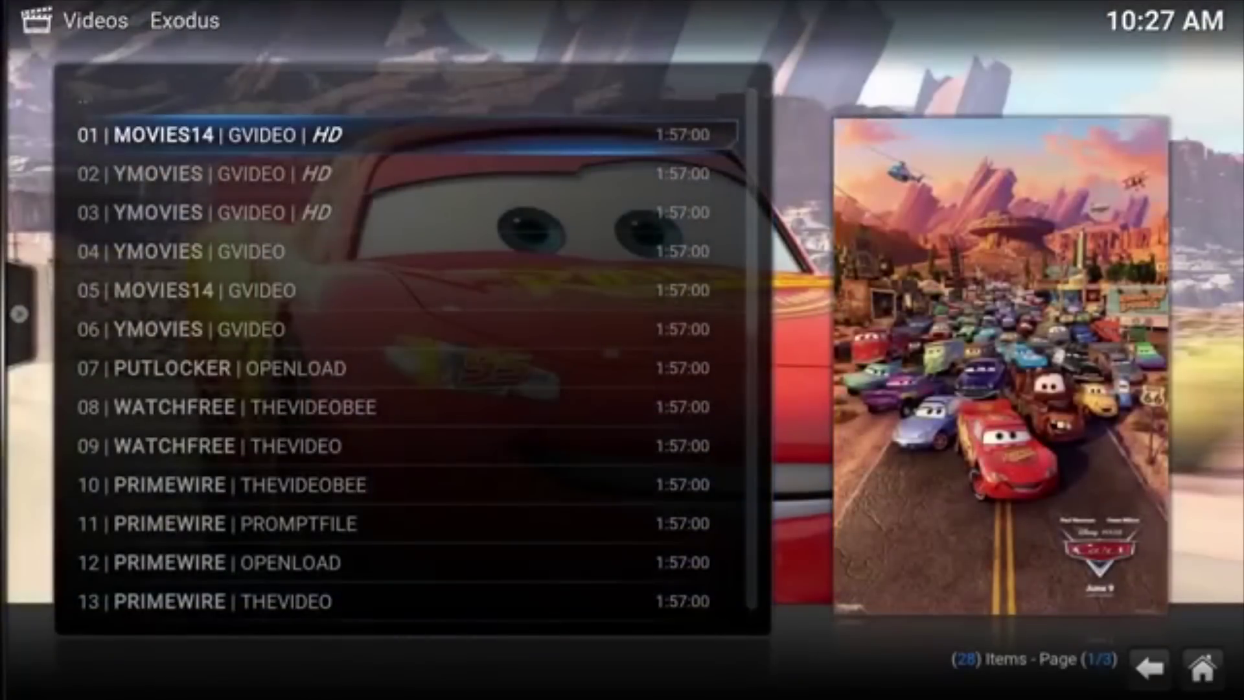
- Leave the Cars source list and the movie categories to return to the main Exodus listing
{"action": "left_click", "coordinate": [418, 97]}
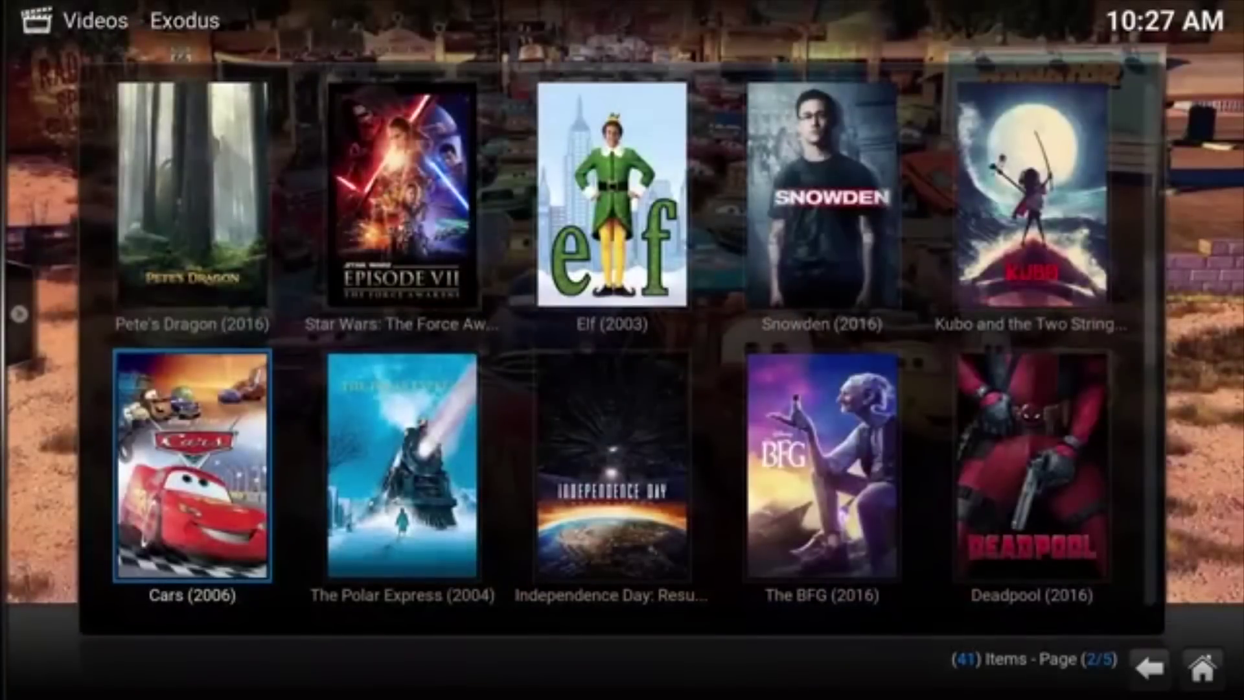
{"action": "left_click_drag", "start_coordinate": [583, 220], "coordinate": [533, 639]}
{"action": "left_click", "coordinate": [206, 208]}
{"action": "left_click", "coordinate": [219, 225]}
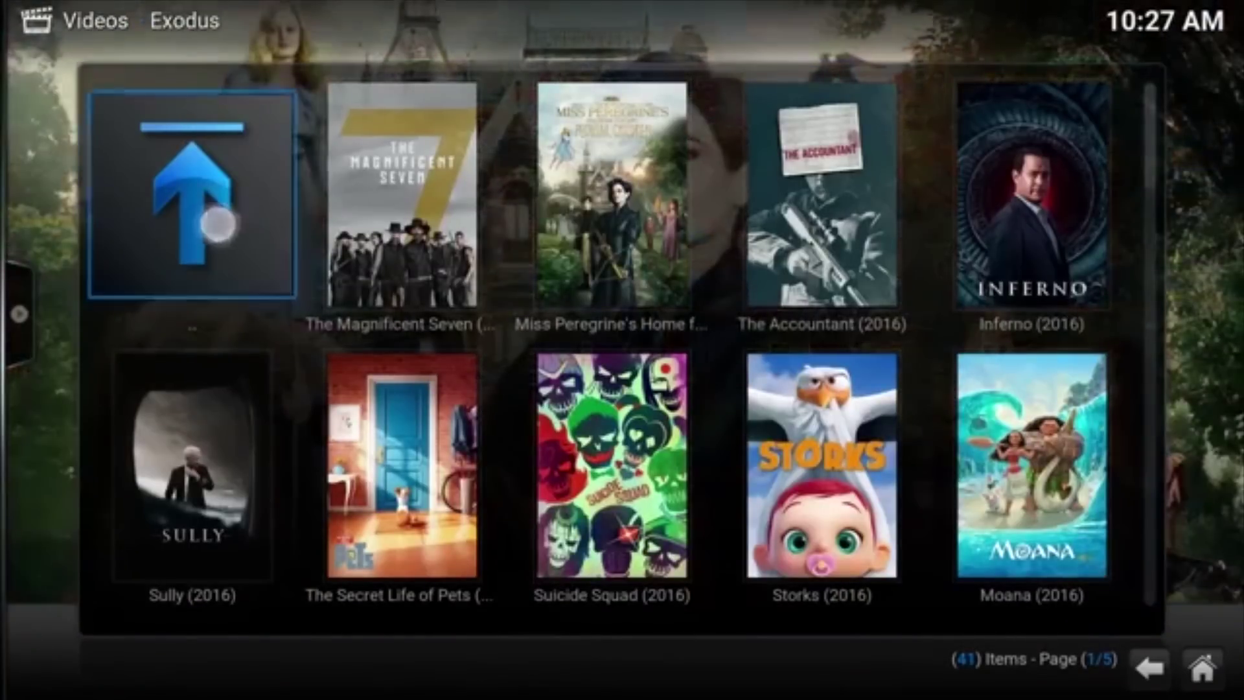
{"action": "left_click", "coordinate": [218, 224]}
{"action": "key", "text": "BackSpace"}
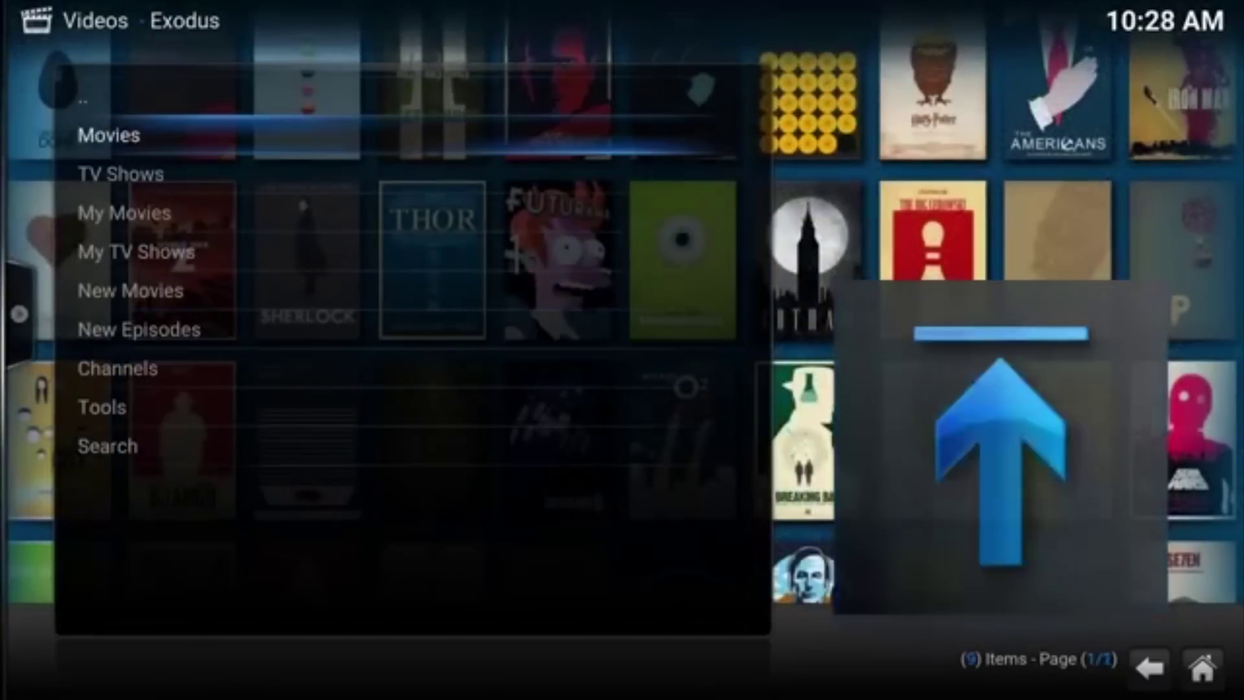
- Open the first-season episode list of Westworld from the People Watching category of TV shows
{"action": "left_click", "coordinate": [311, 177]}
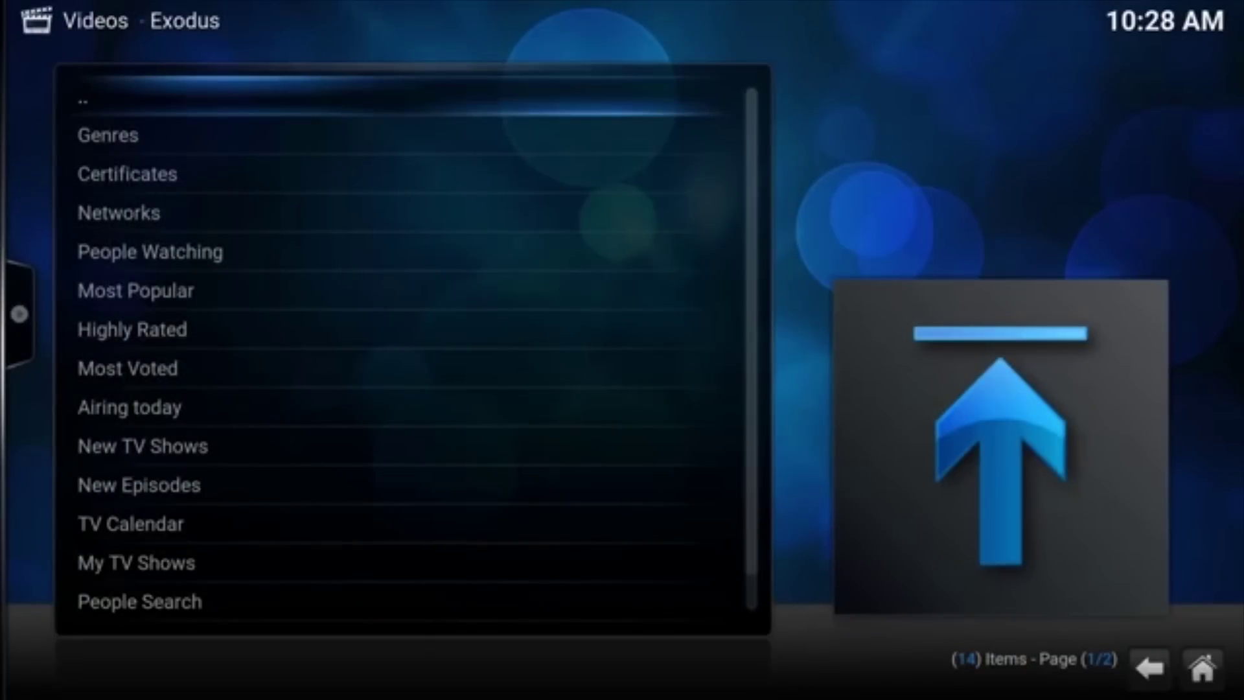
{"action": "left_click", "coordinate": [311, 251]}
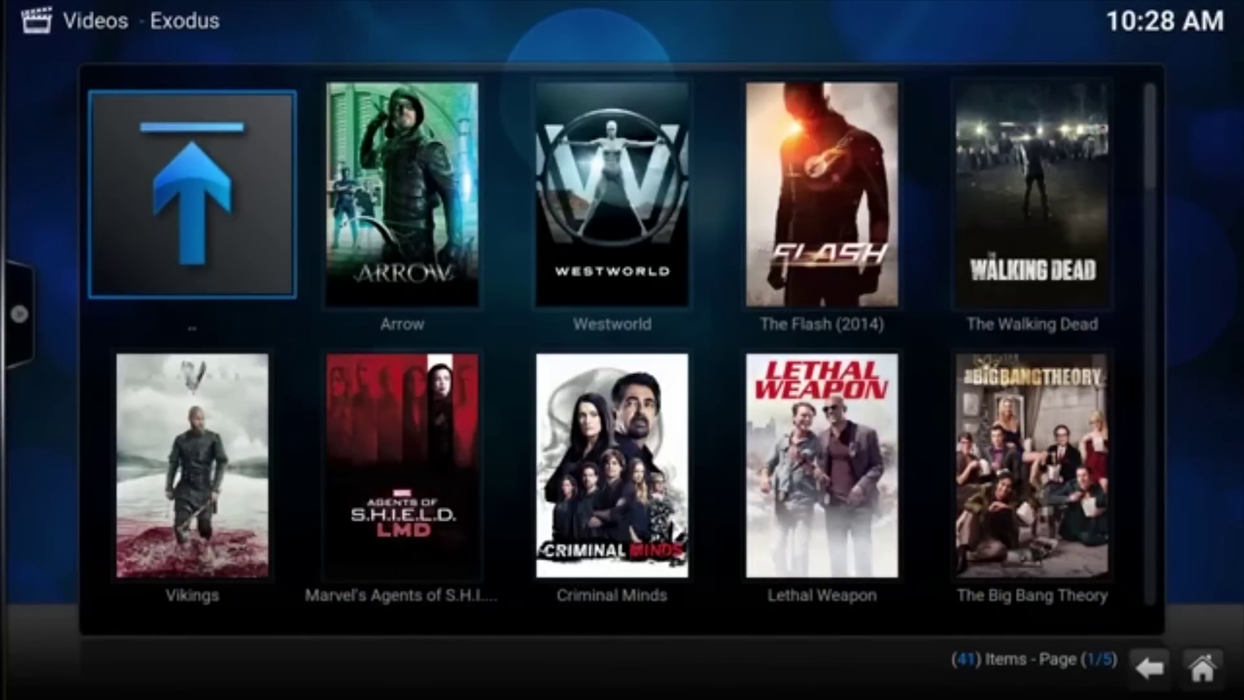
{"action": "left_click", "coordinate": [608, 171]}
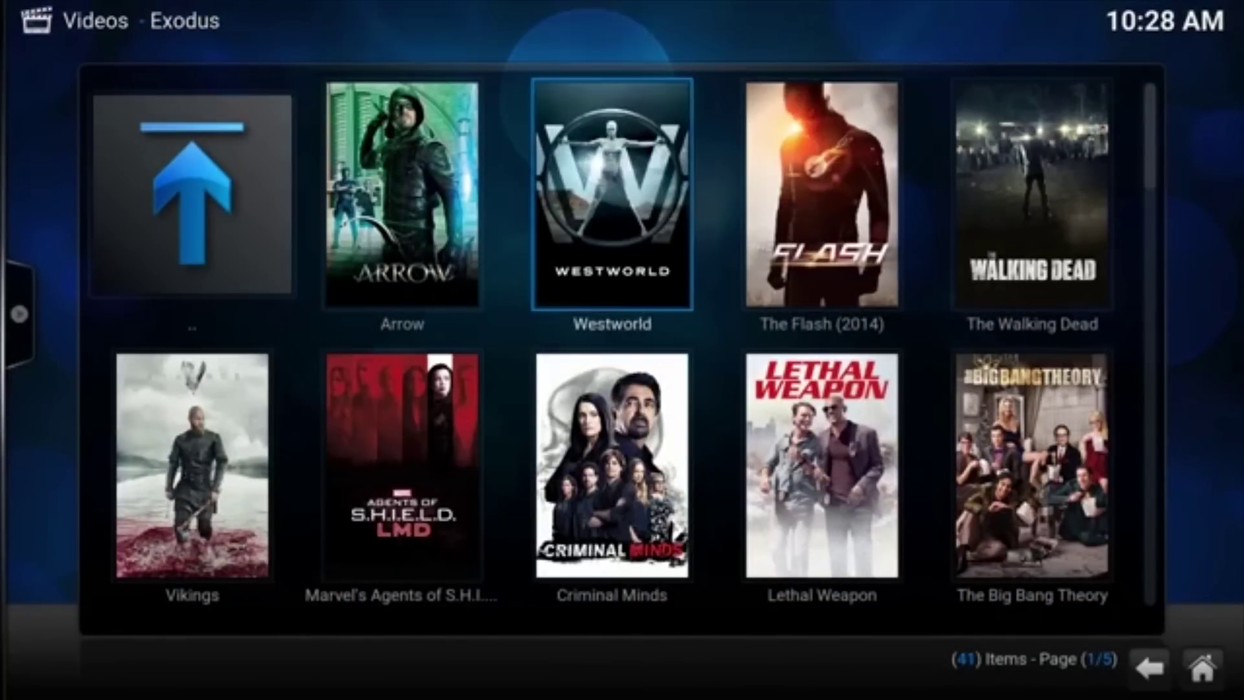
{"action": "left_click", "coordinate": [402, 194]}
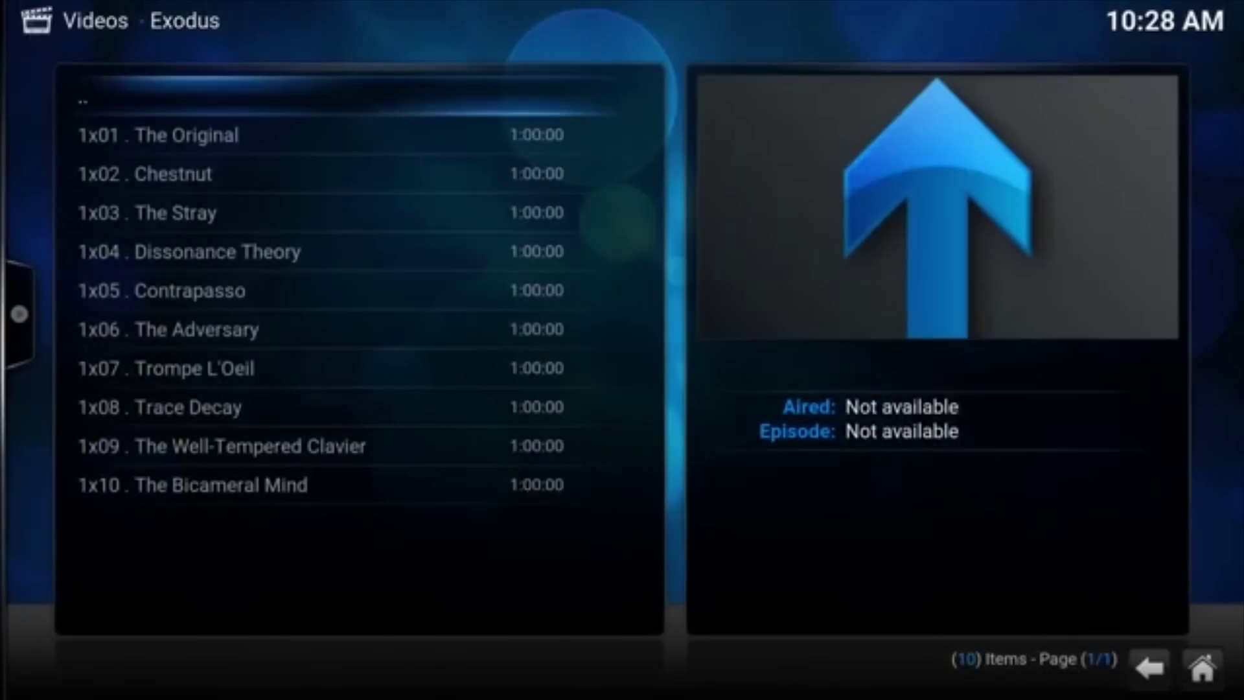
- Play Westworld episode 1x10, The Bicameral Mind, from the first source, PELISPEDIA GVIDEO HD, and stop the playback
{"action": "left_click", "coordinate": [369, 483]}
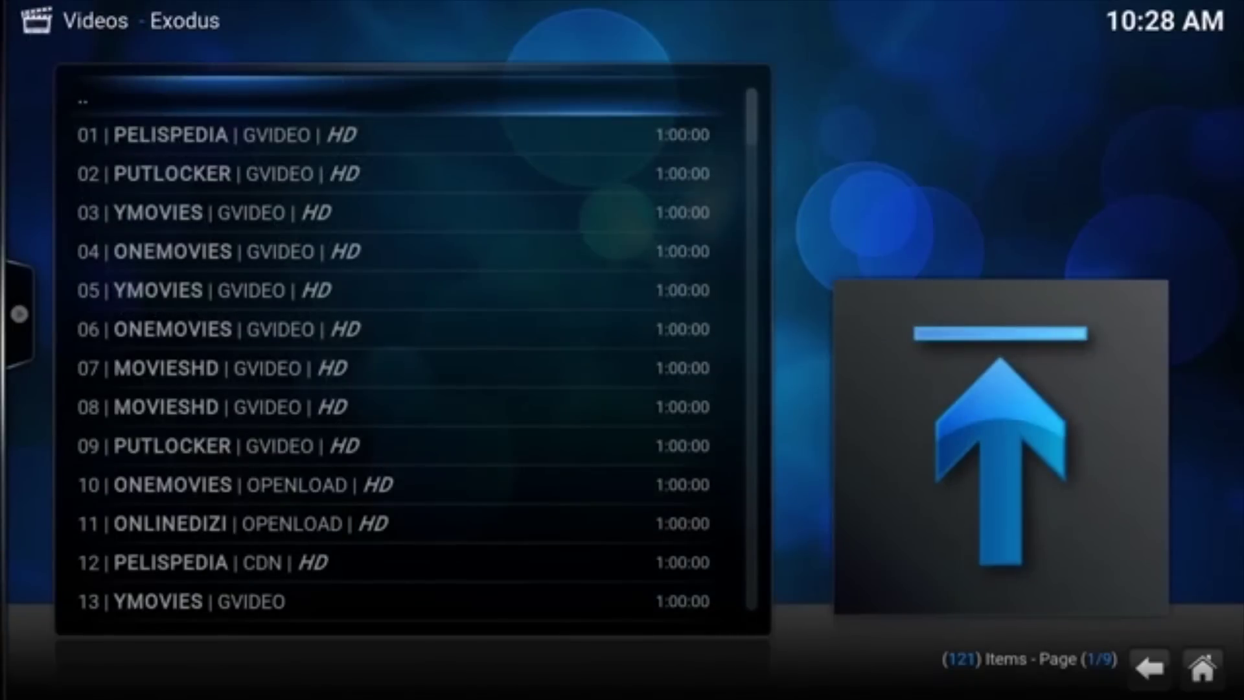
{"action": "key", "text": "Down"}
{"action": "key", "text": "Return"}
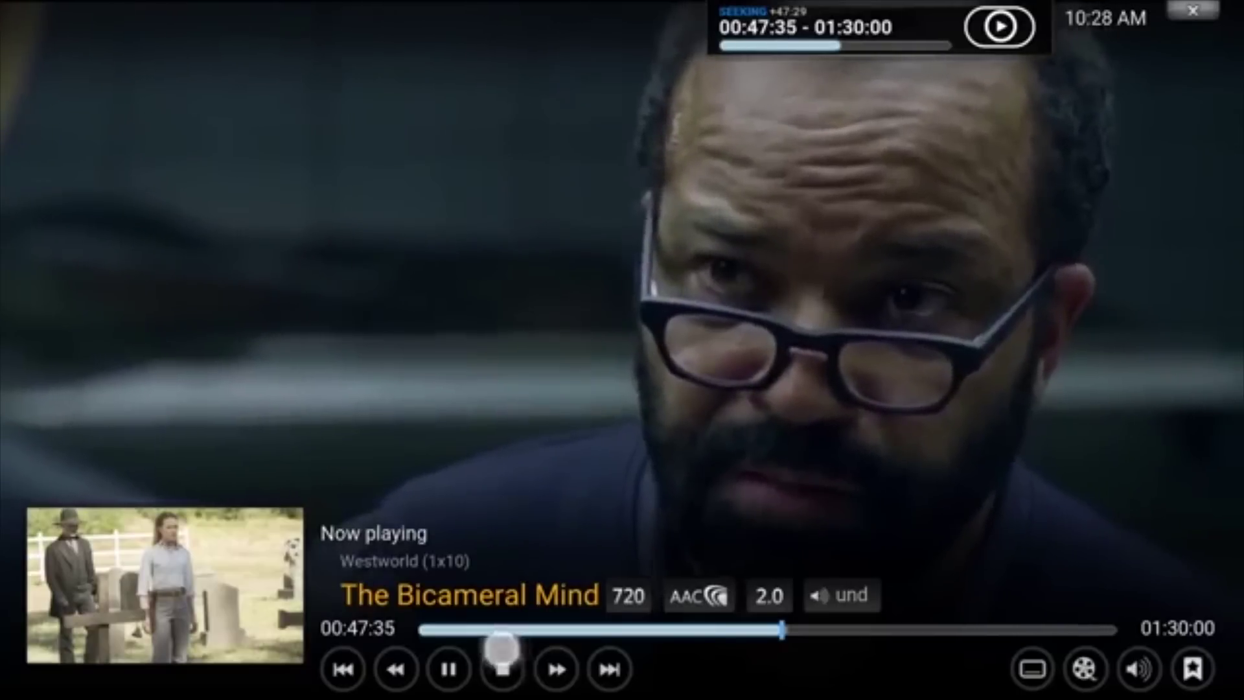
{"action": "left_click", "coordinate": [502, 651]}
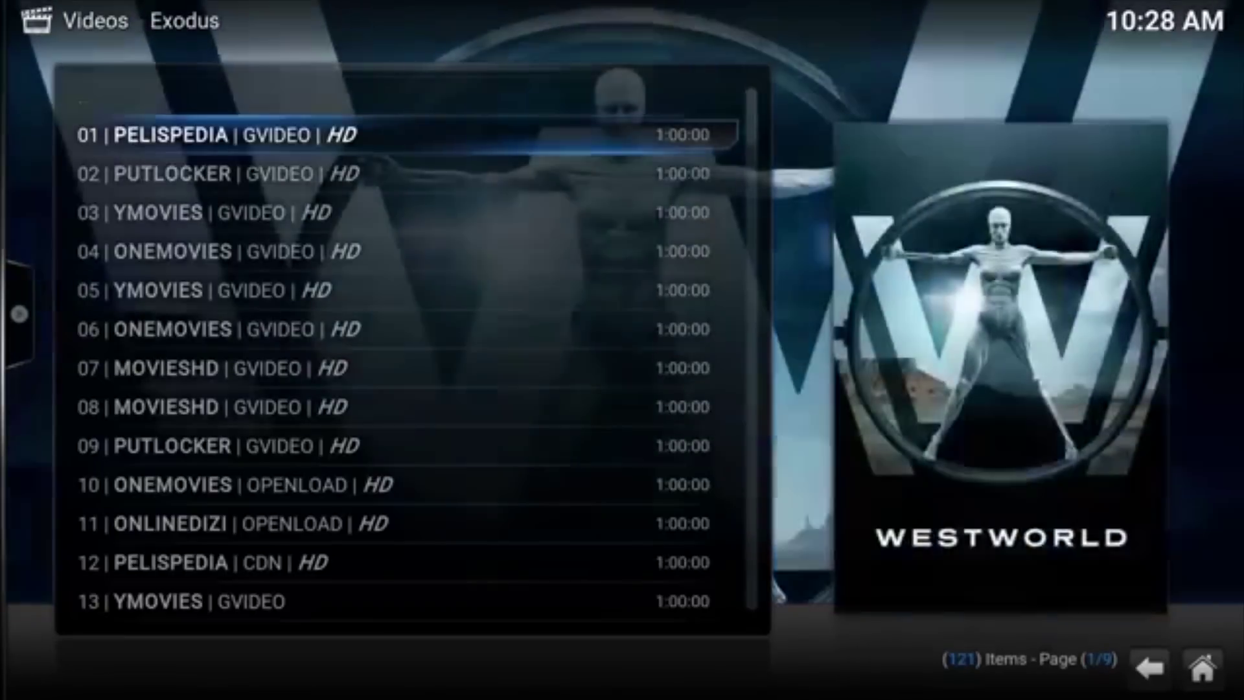
- Go back from the Westworld episode sources through the TV show levels to the main Exodus listing
{"action": "left_click", "coordinate": [1148, 668]}
{"action": "left_click", "coordinate": [1148, 667]}
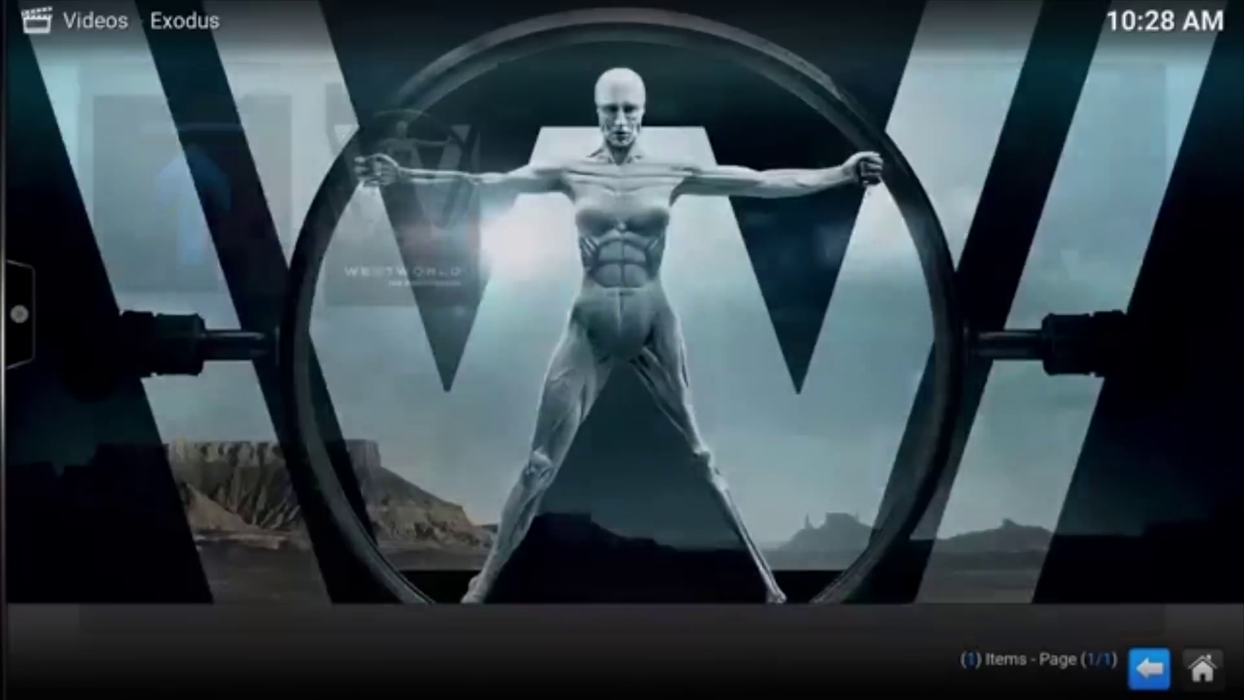
{"action": "left_click", "coordinate": [1148, 667]}
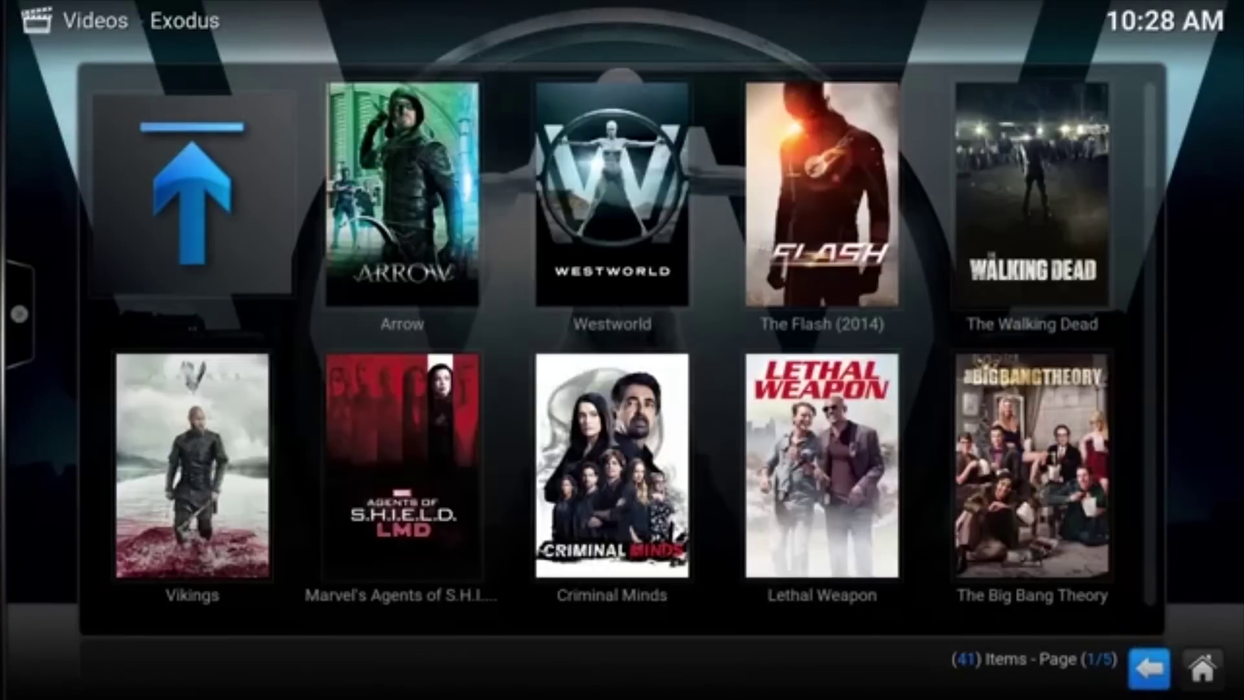
{"action": "left_click", "coordinate": [1149, 667]}
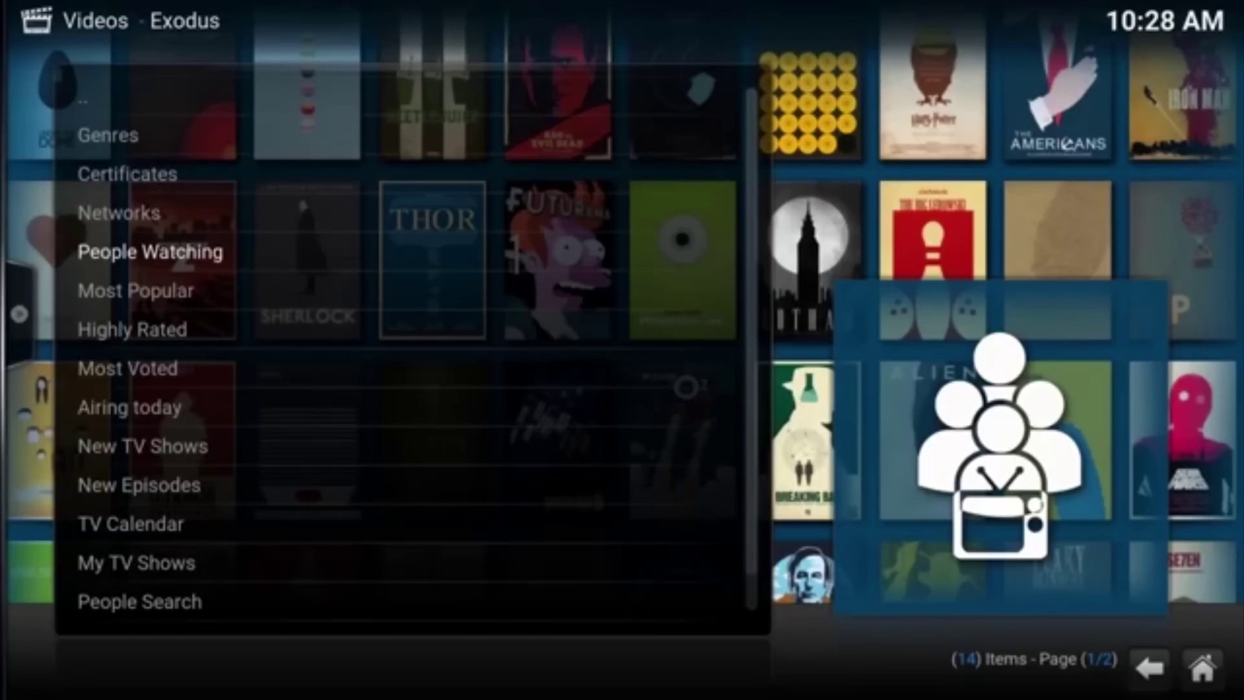
{"action": "left_click", "coordinate": [1148, 668]}
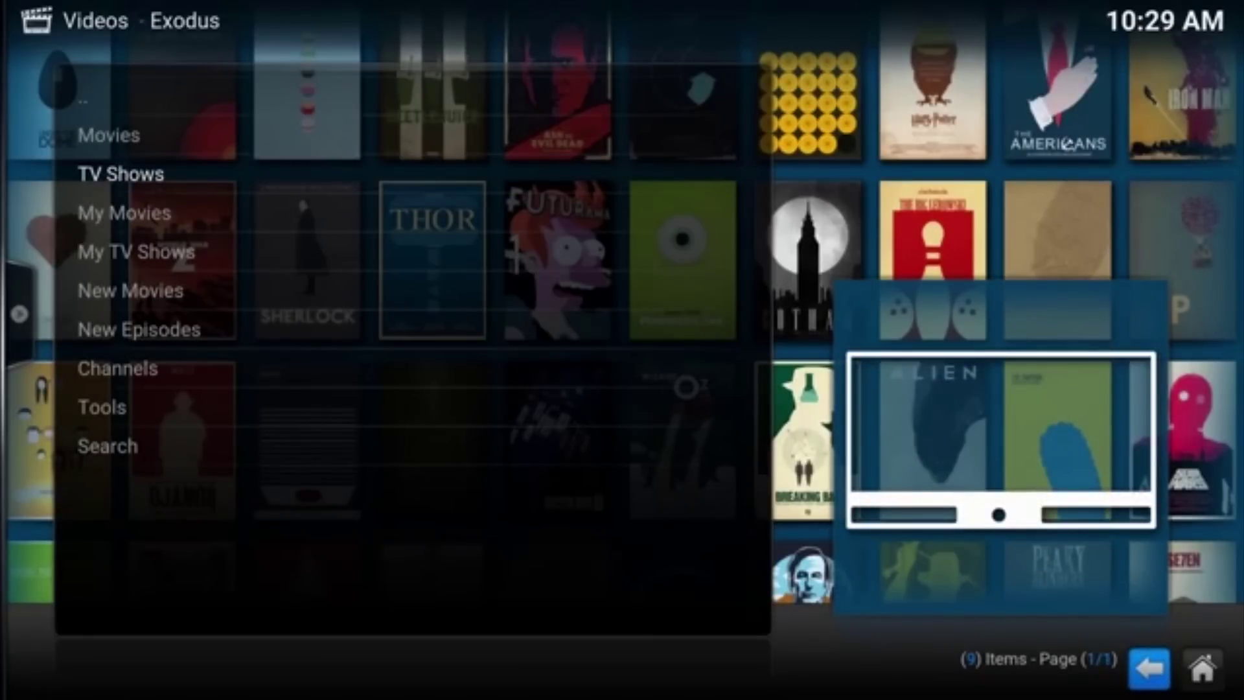
- Open the general Exodus settings from Tools and shorten the Providers Timeout
{"action": "left_click", "coordinate": [405, 408]}
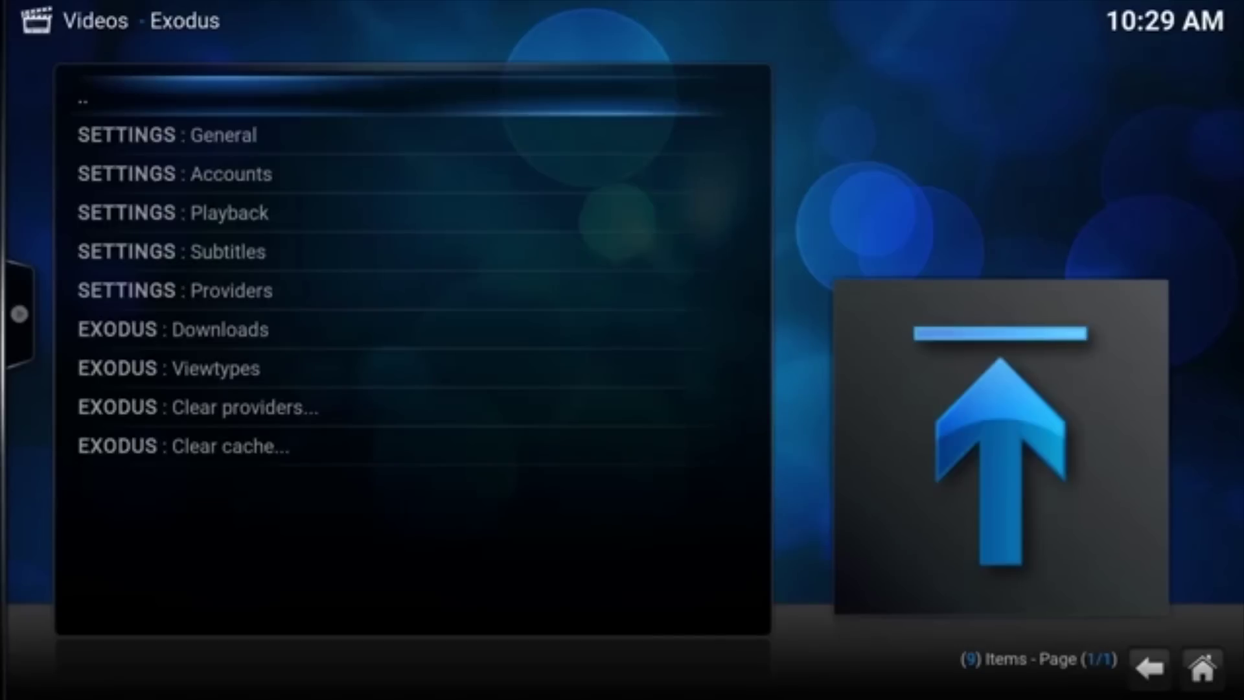
{"action": "left_click", "coordinate": [431, 146]}
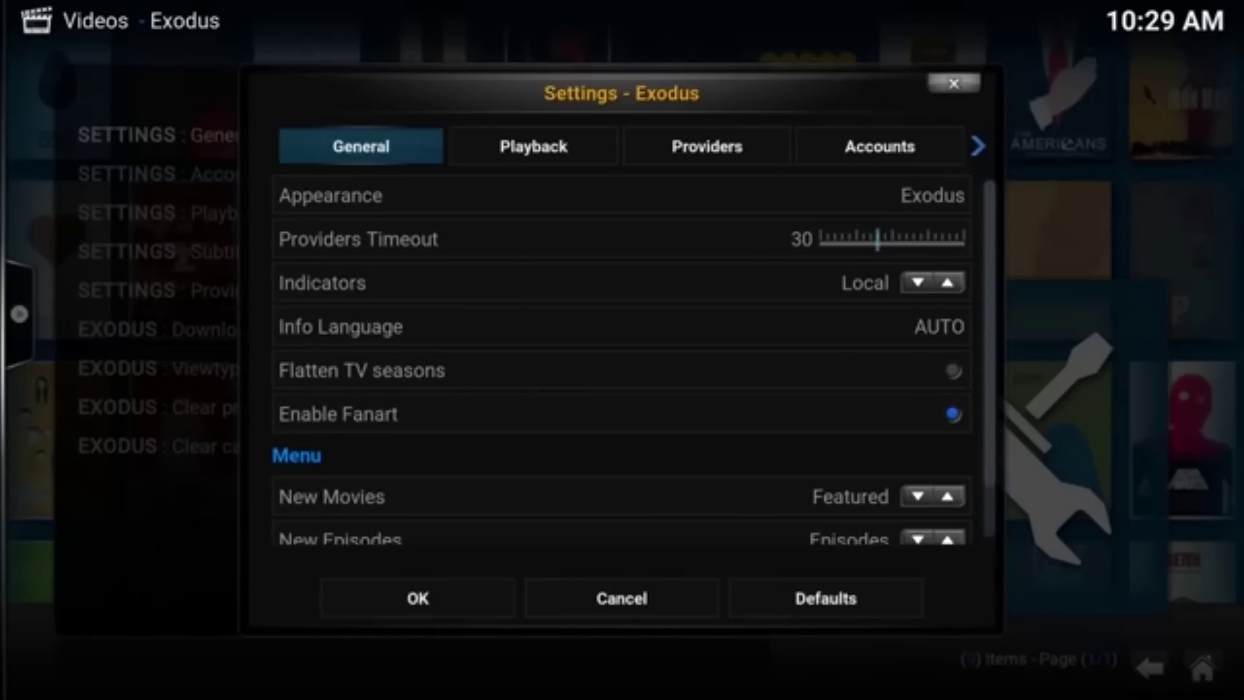
{"action": "left_click_drag", "start_coordinate": [880, 246], "coordinate": [846, 239]}
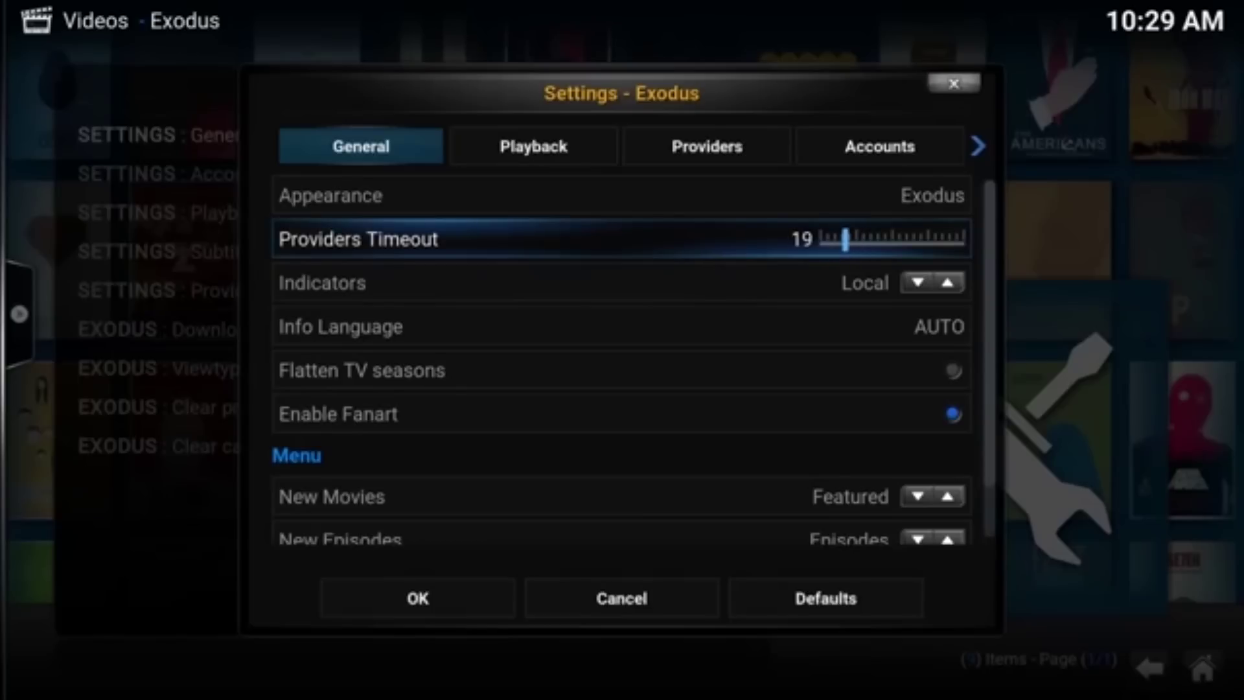
{"action": "left_click", "coordinate": [842, 248]}
{"action": "left_click", "coordinate": [829, 248]}
{"action": "left_click", "coordinate": [837, 246]}
- Look over the account settings and enable downloads in the Exodus download settings
{"action": "left_click", "coordinate": [894, 143]}
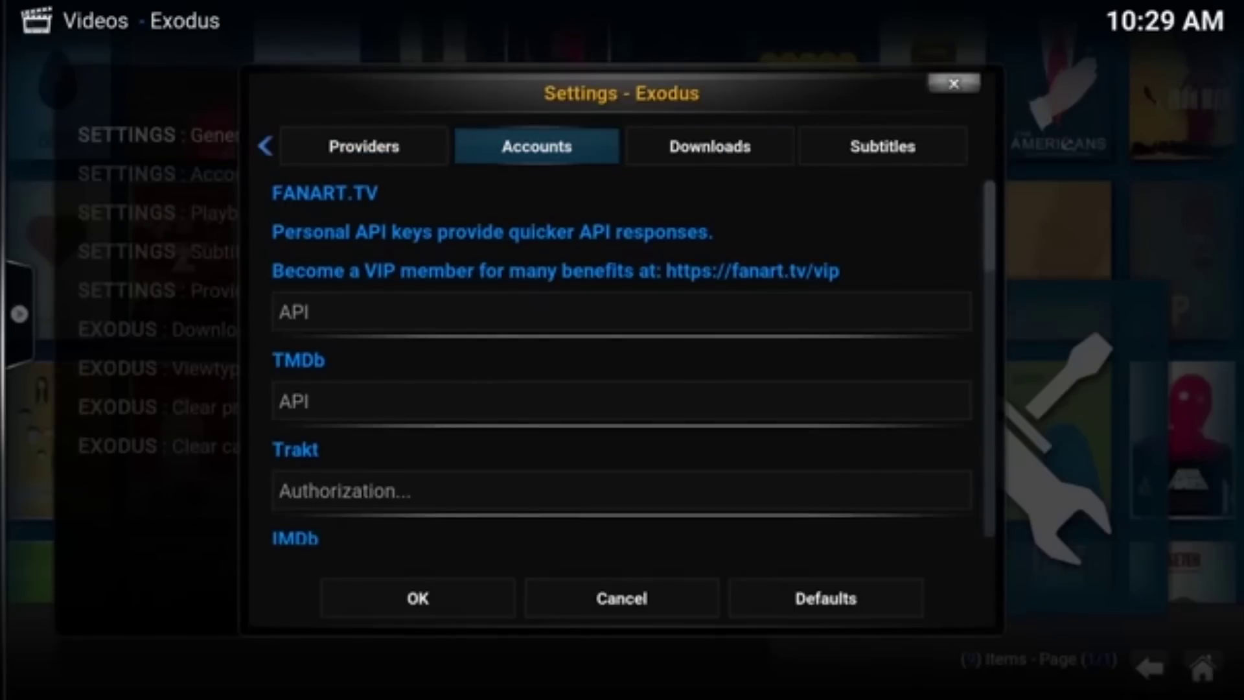
{"action": "left_click", "coordinate": [736, 144]}
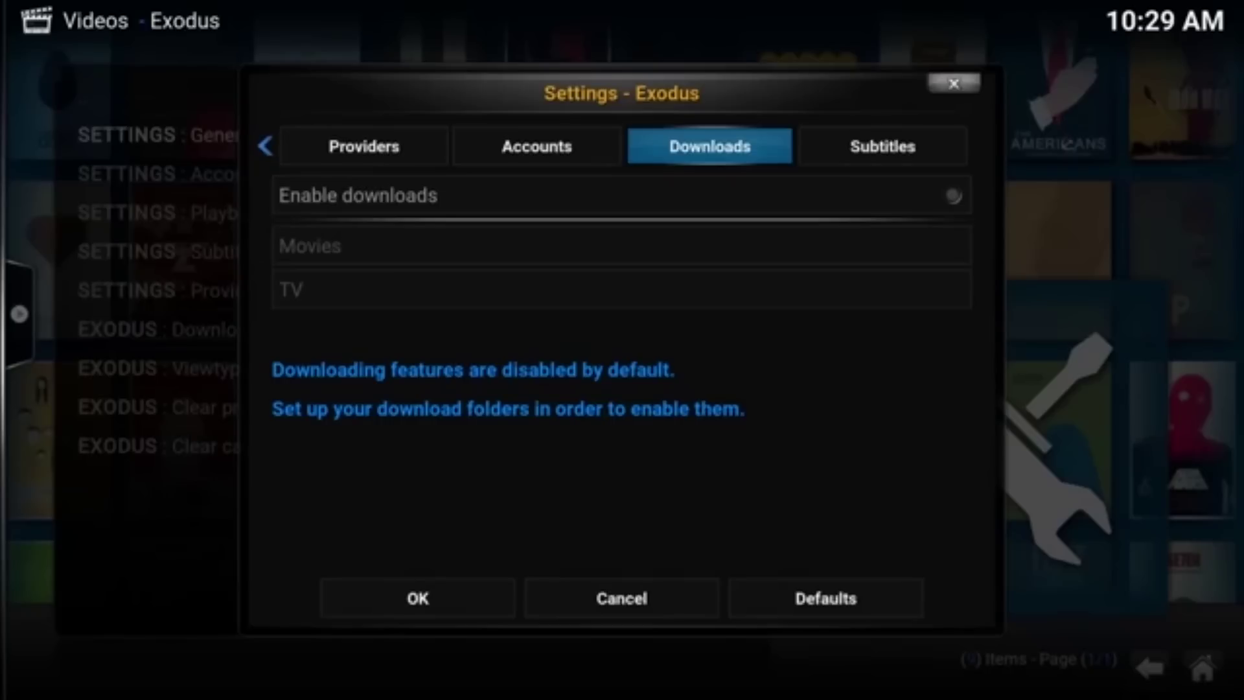
{"action": "key", "text": "Down"}
{"action": "key", "text": "Return"}
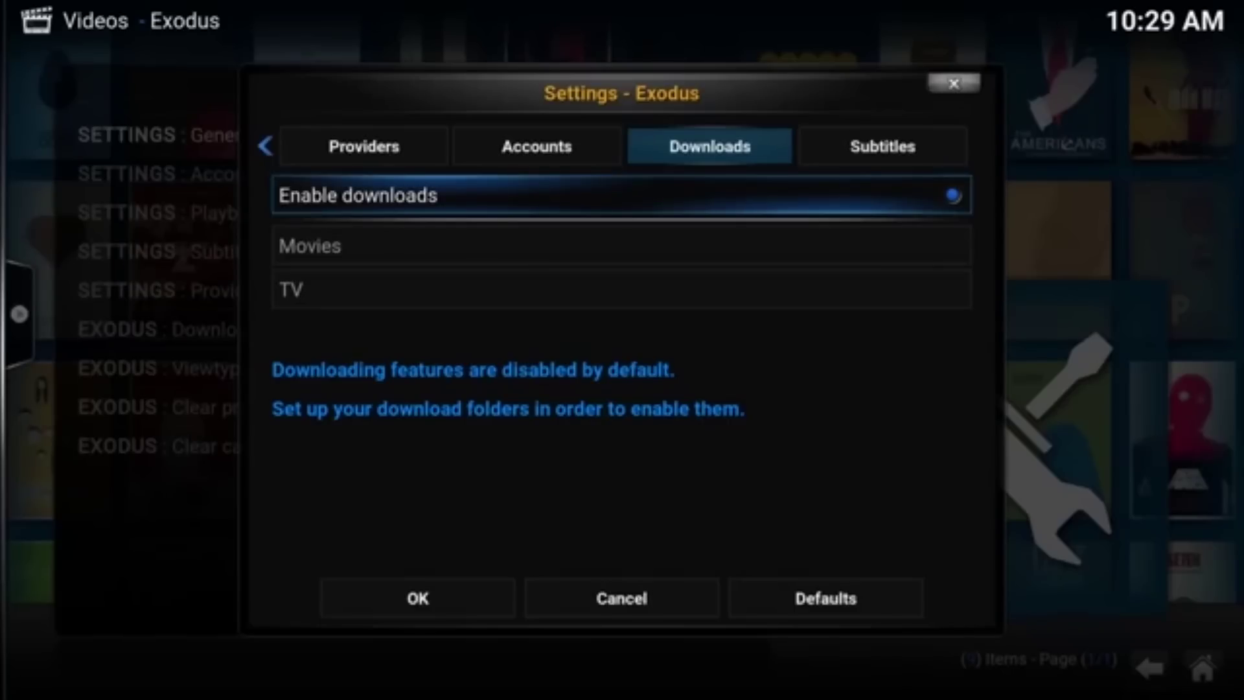
- Set the Movies download folder to Download on the external storage
{"action": "key", "text": "Down"}
{"action": "key", "text": "Return"}
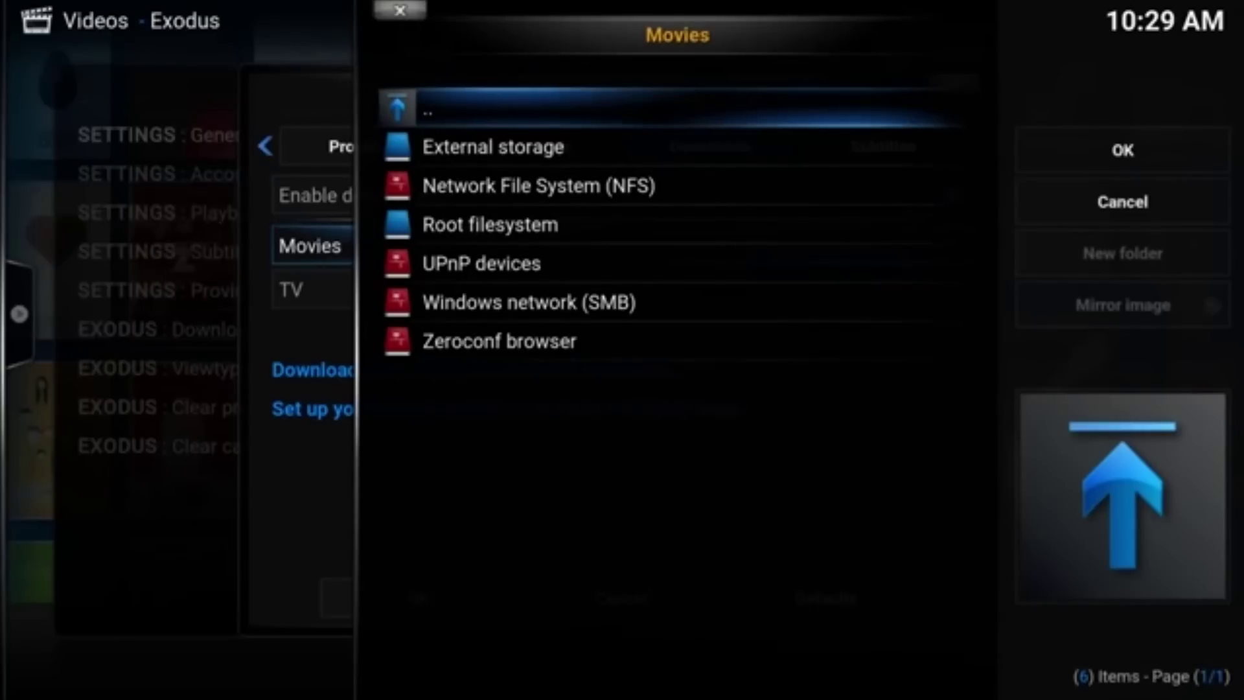
{"action": "key", "text": "Down"}
{"action": "key", "text": "Return"}
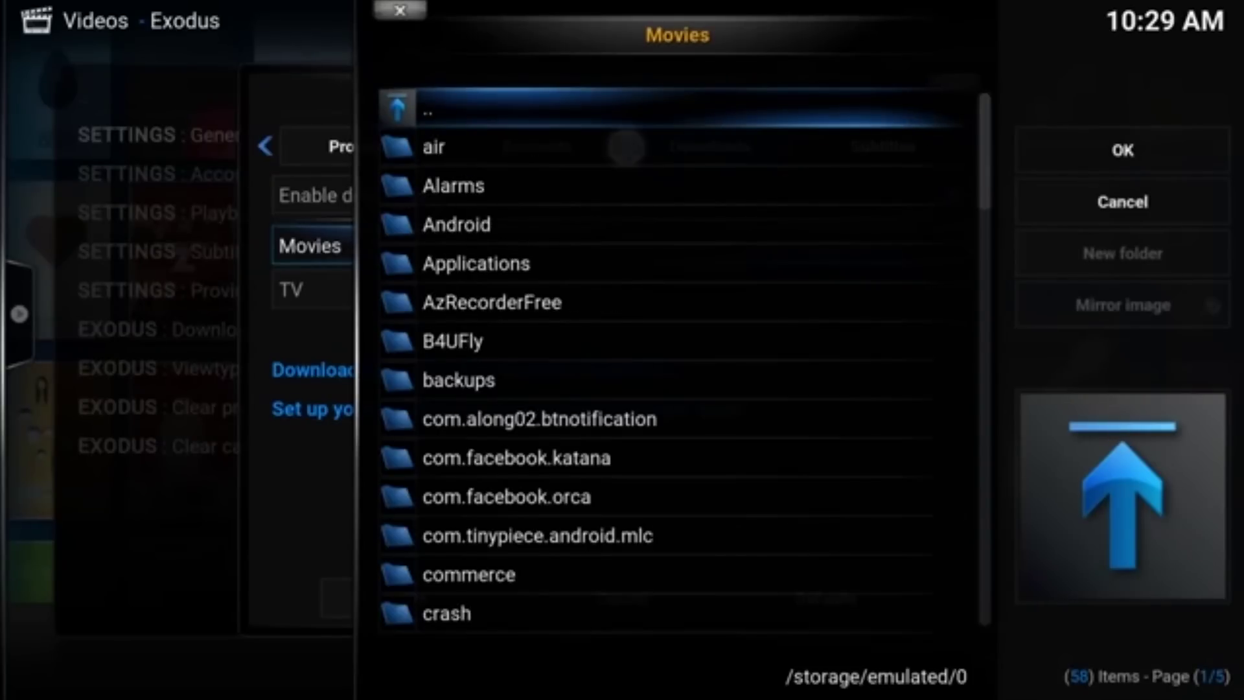
{"action": "left_click_drag", "start_coordinate": [688, 497], "coordinate": [704, 293]}
{"action": "left_click", "coordinate": [608, 239]}
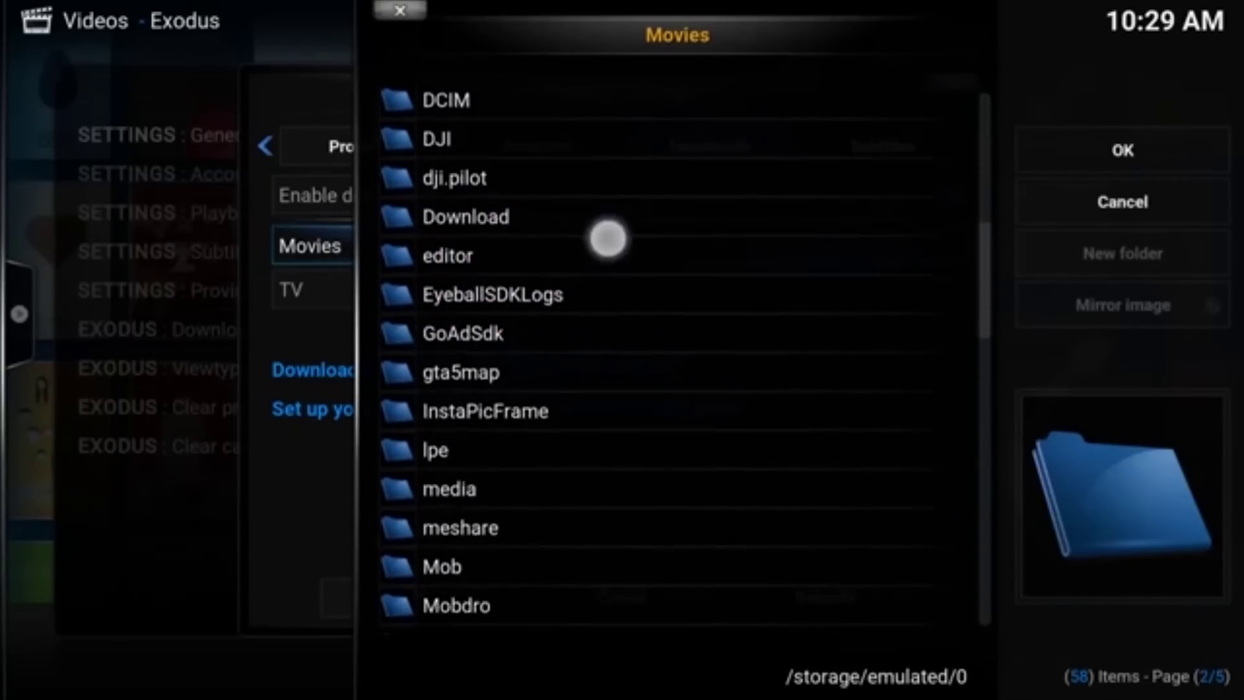
{"action": "left_click", "coordinate": [619, 266]}
{"action": "left_click", "coordinate": [583, 186]}
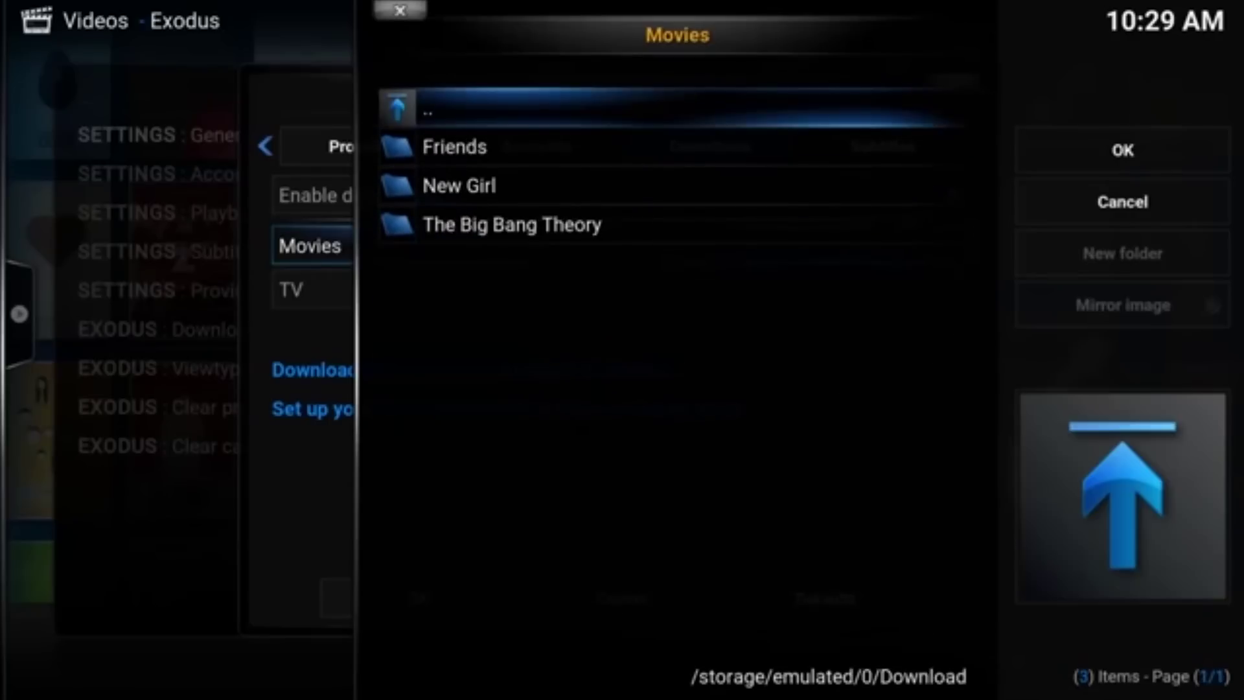
{"action": "left_click", "coordinate": [1137, 140]}
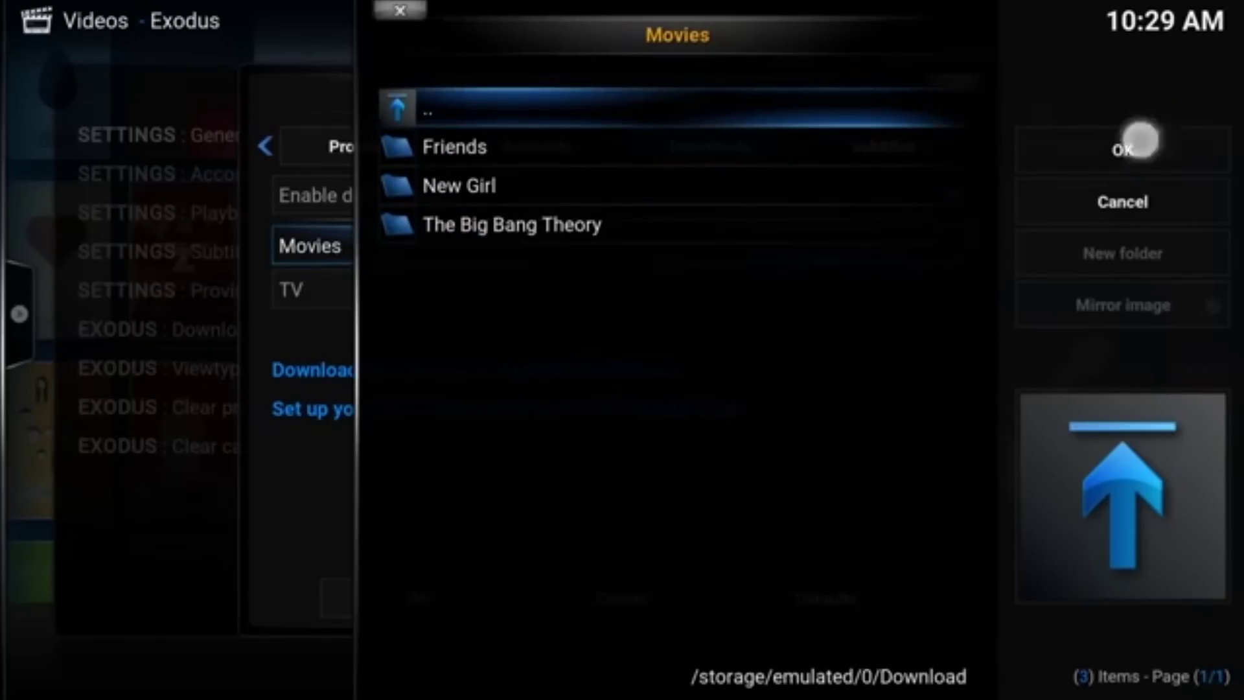
- Set the TV download folder to Download on the external storage and save the Exodus settings
{"action": "left_click", "coordinate": [717, 289]}
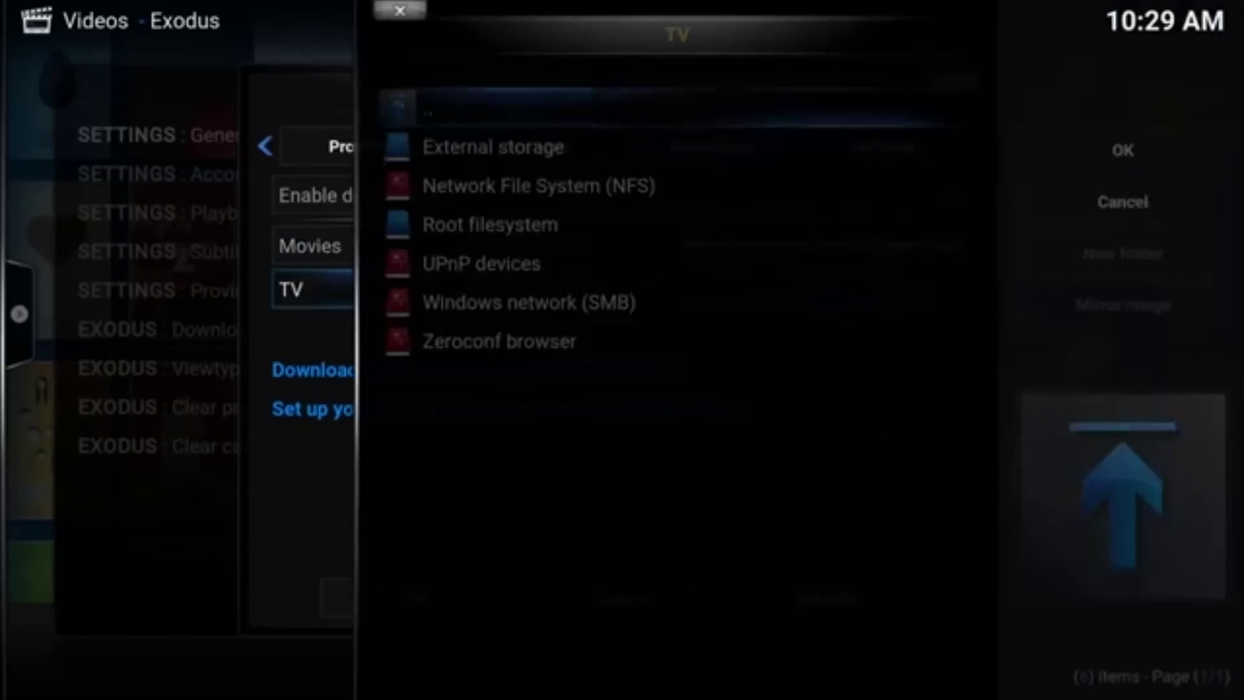
{"action": "left_click", "coordinate": [564, 141]}
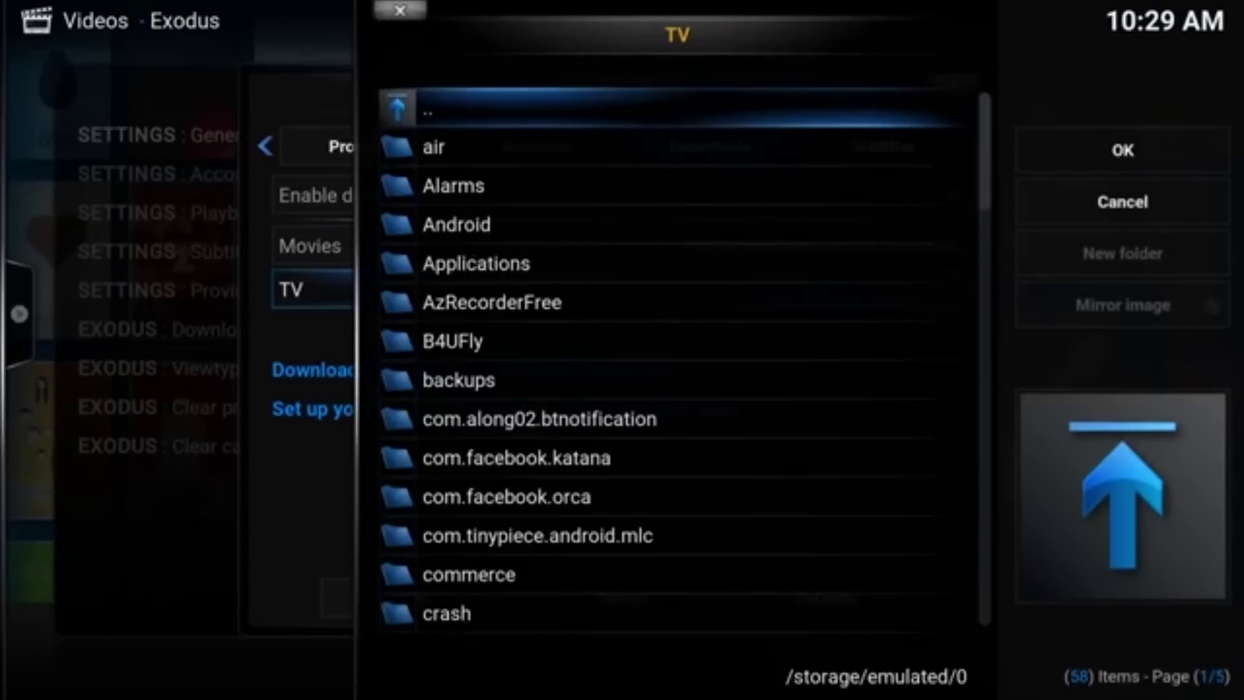
{"action": "left_click_drag", "start_coordinate": [697, 386], "coordinate": [697, 304]}
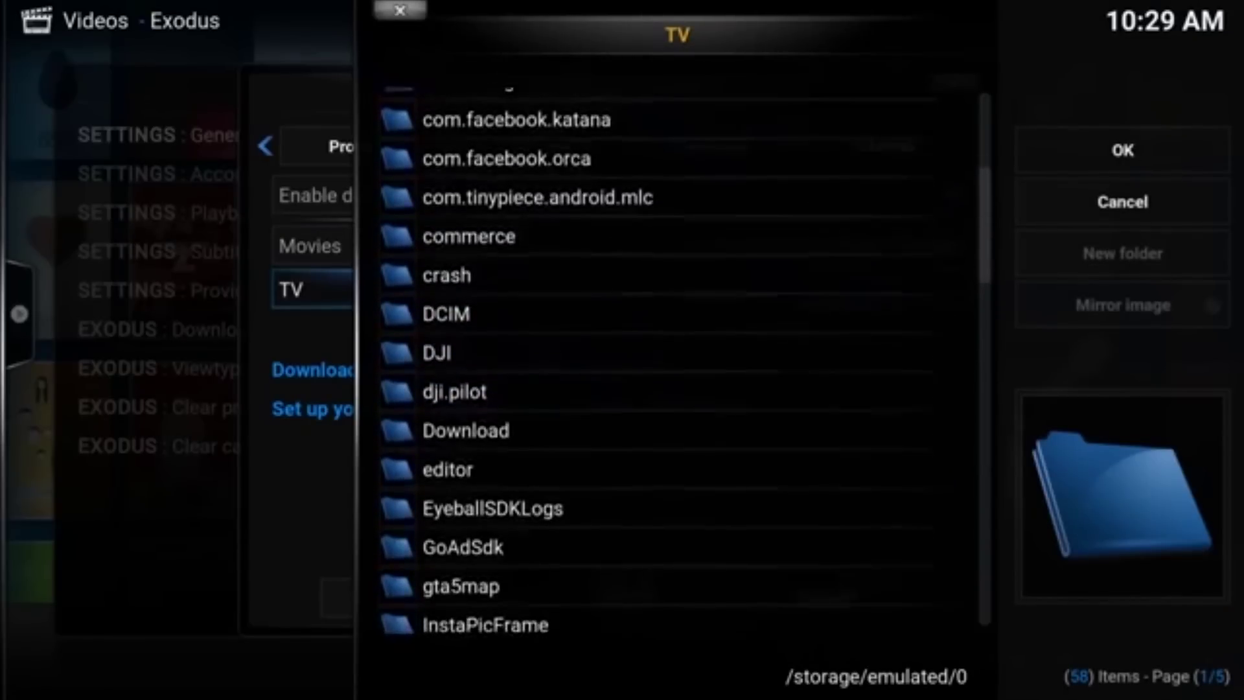
{"action": "left_click", "coordinate": [466, 384]}
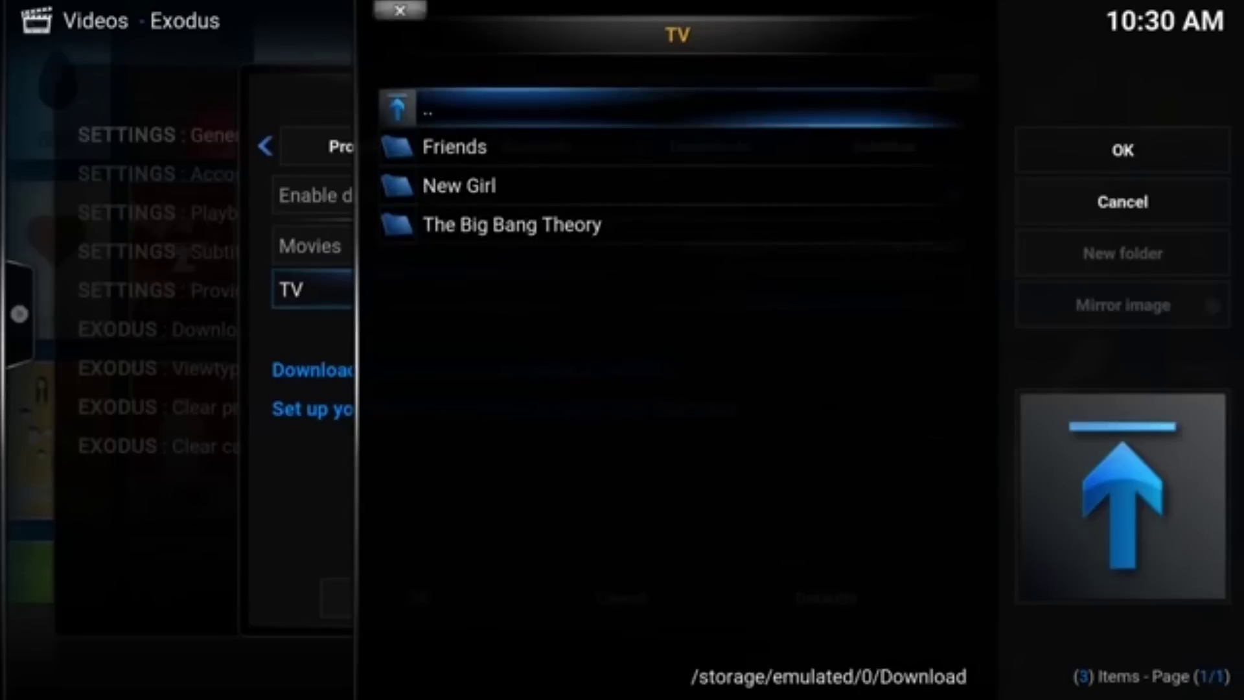
{"action": "left_click", "coordinate": [1130, 145]}
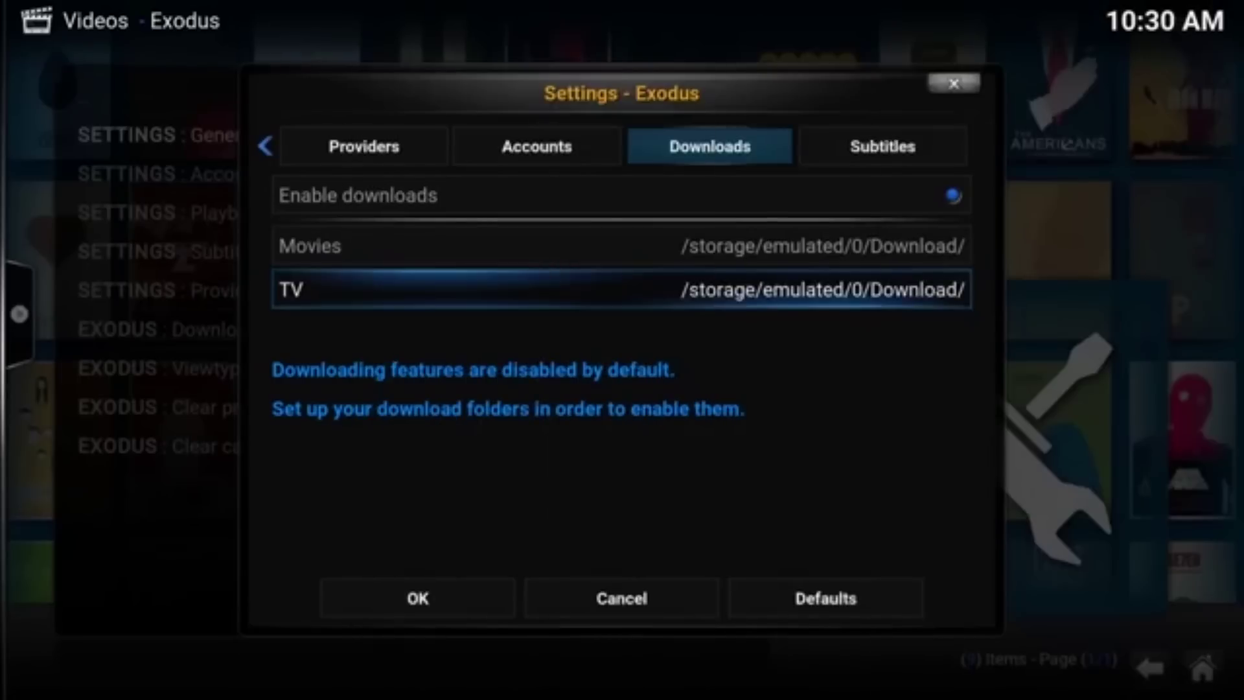
{"action": "left_click", "coordinate": [417, 592]}
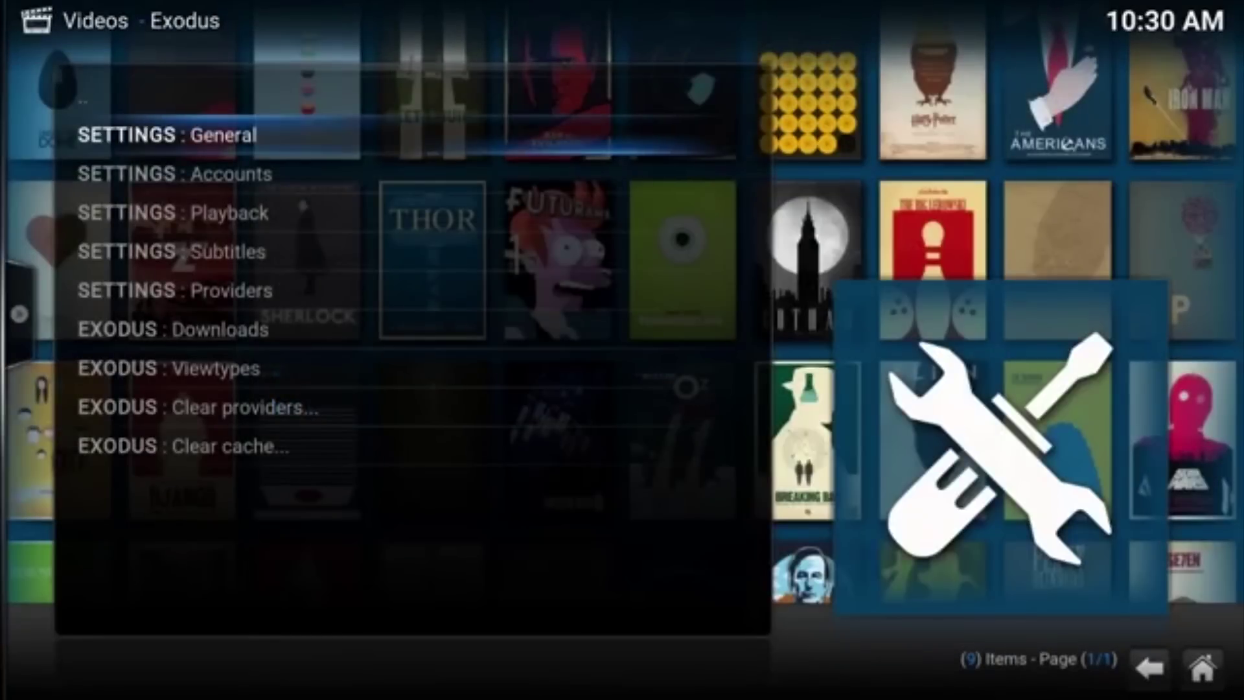
- Open the source list of The Walking Dead episode 7x07, Sing Me a Song, from the People Watching category of TV shows
{"action": "left_click", "coordinate": [459, 87]}
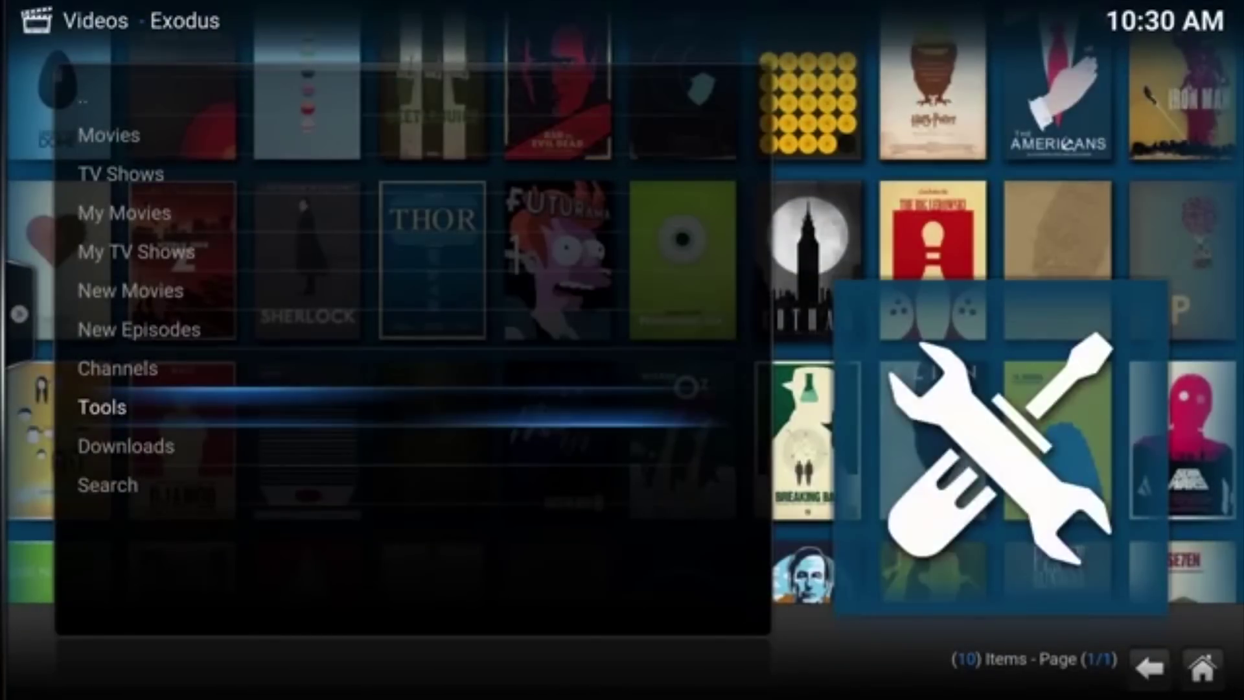
{"action": "left_click", "coordinate": [272, 171]}
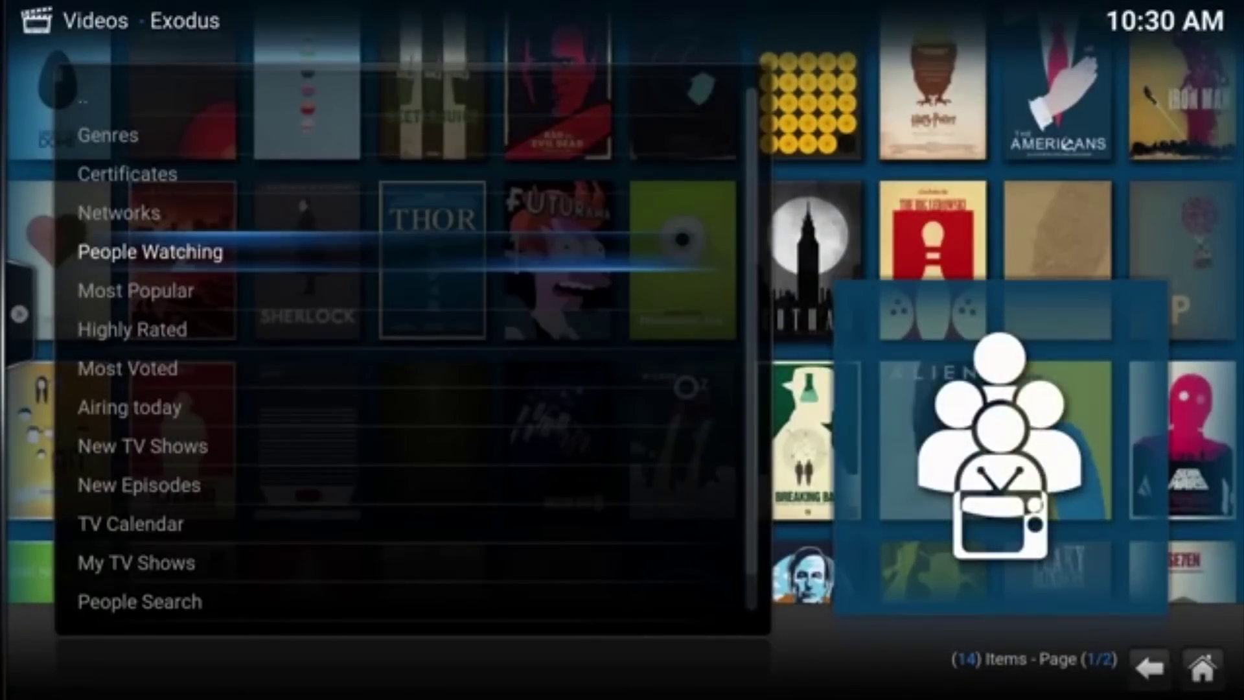
{"action": "left_click", "coordinate": [367, 239]}
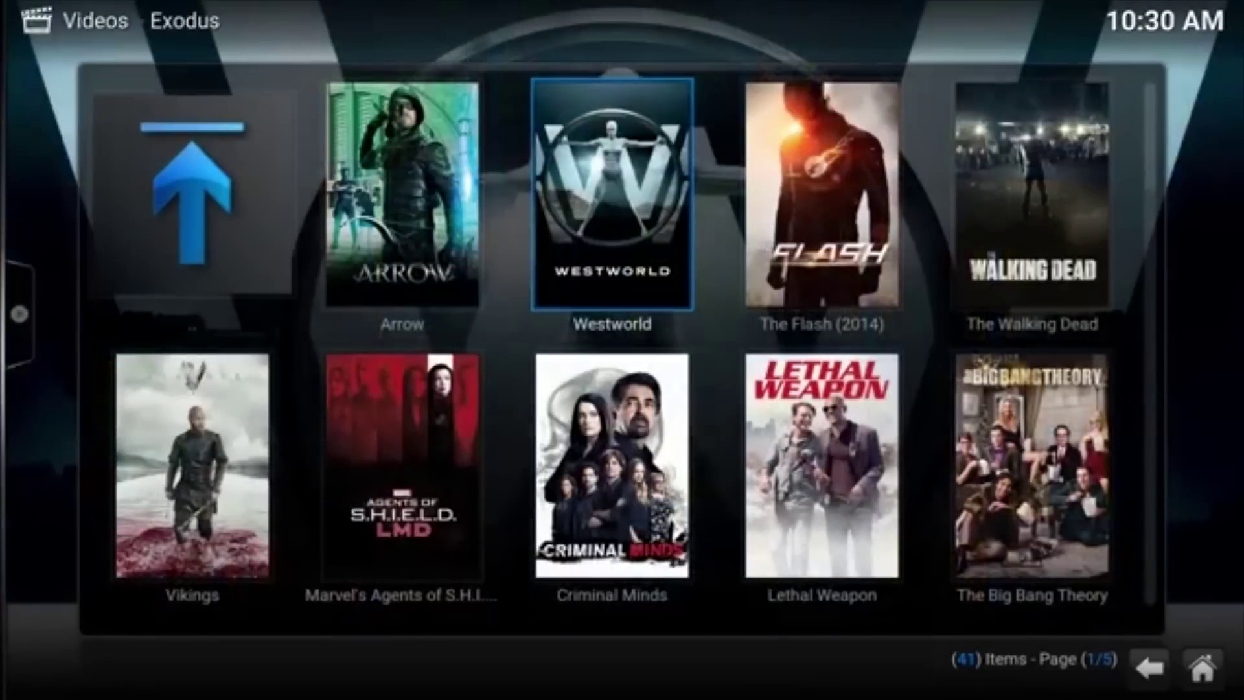
{"action": "left_click_drag", "start_coordinate": [1032, 223], "coordinate": [1032, 136]}
{"action": "left_click", "coordinate": [1056, 182]}
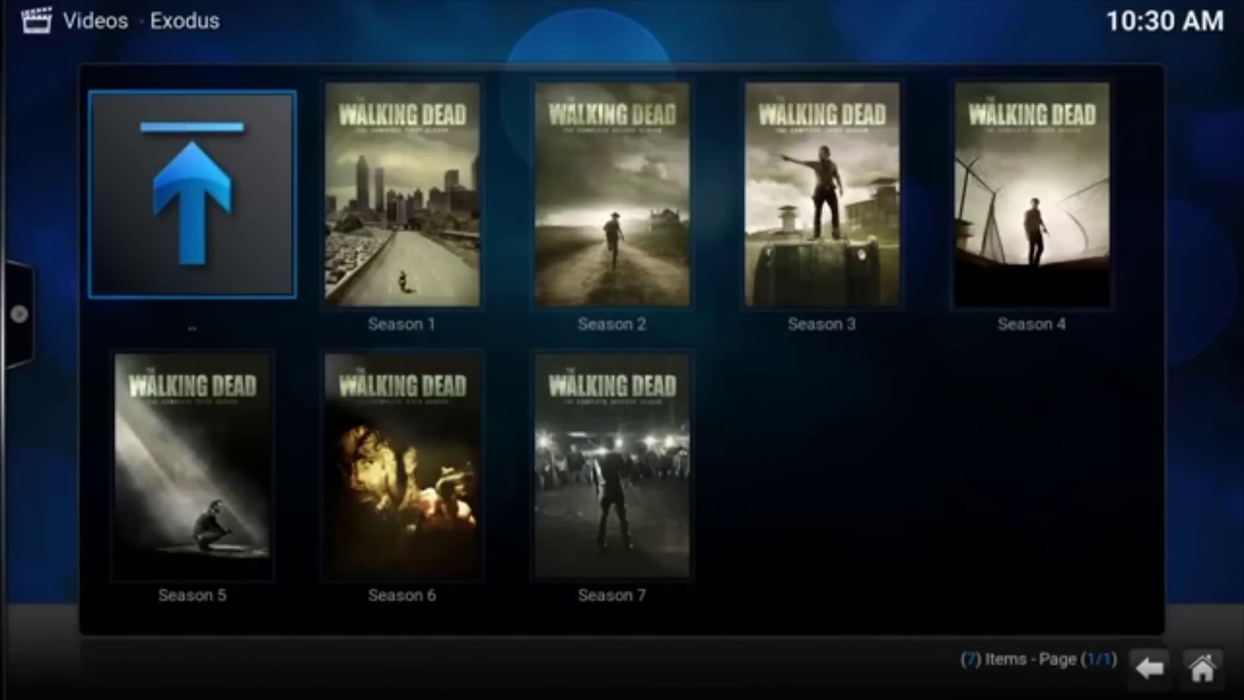
{"action": "left_click", "coordinate": [612, 464]}
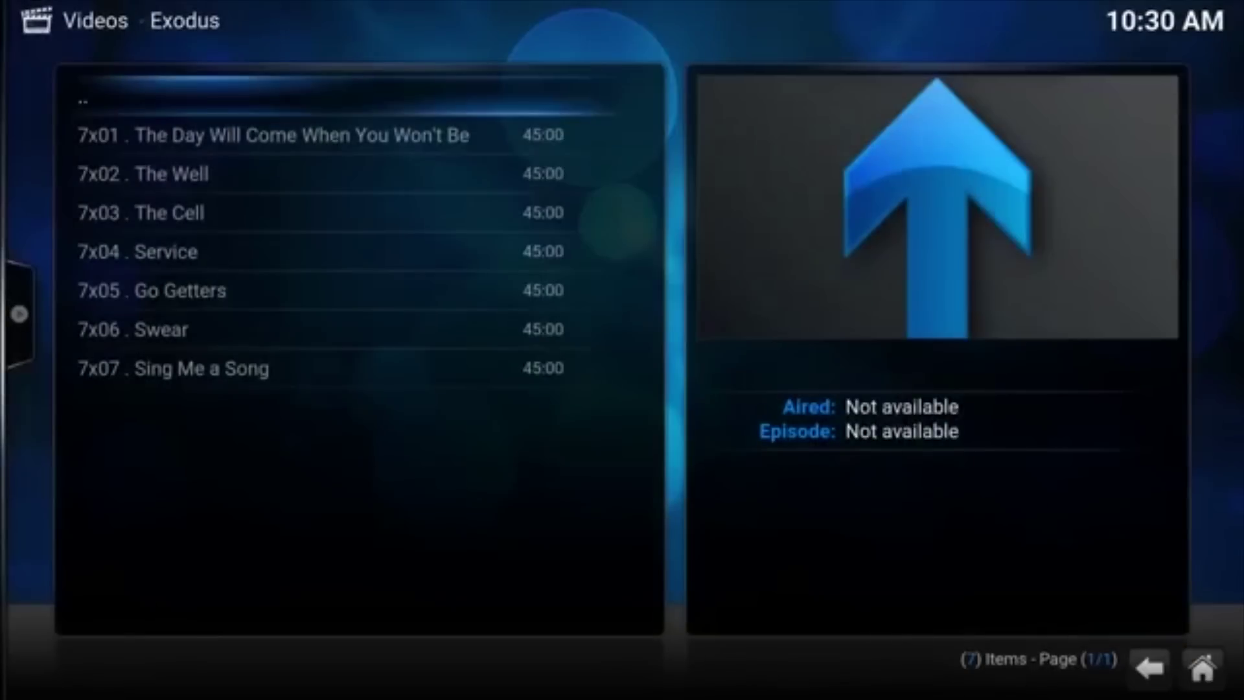
{"action": "left_click", "coordinate": [402, 369]}
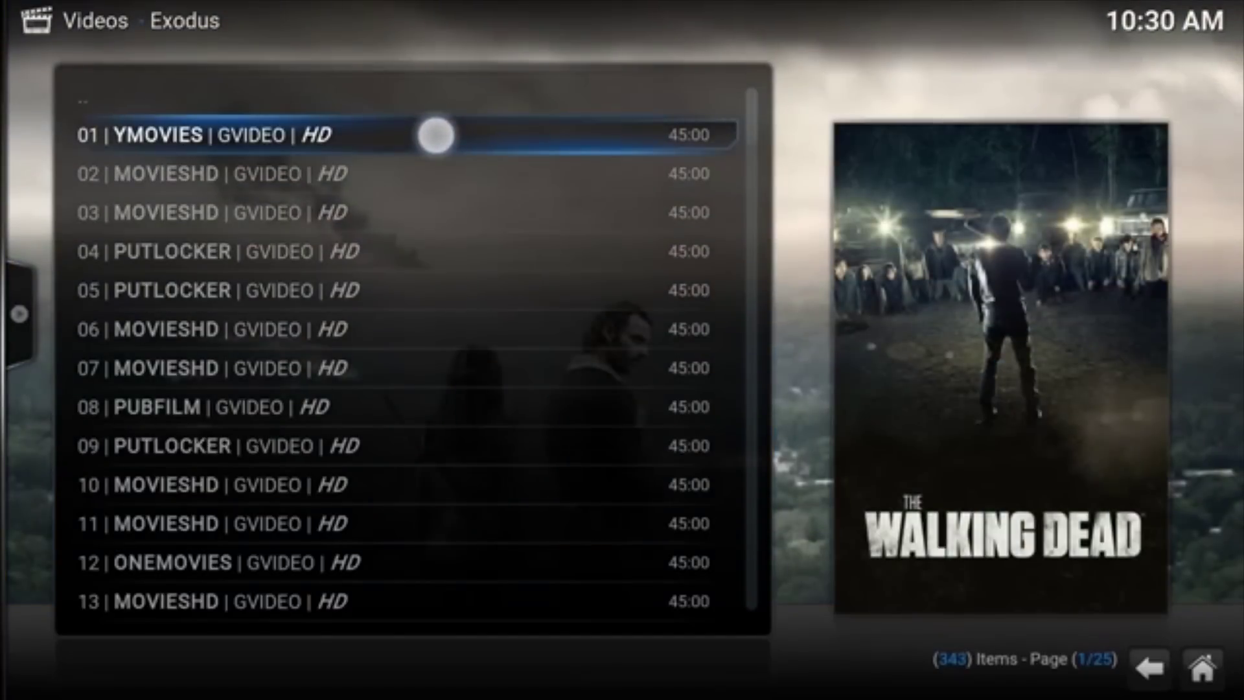
- Download the episode from the first source, YMOVIES GVIDEO HD, and confirm the download
{"action": "right_click", "coordinate": [435, 133]}
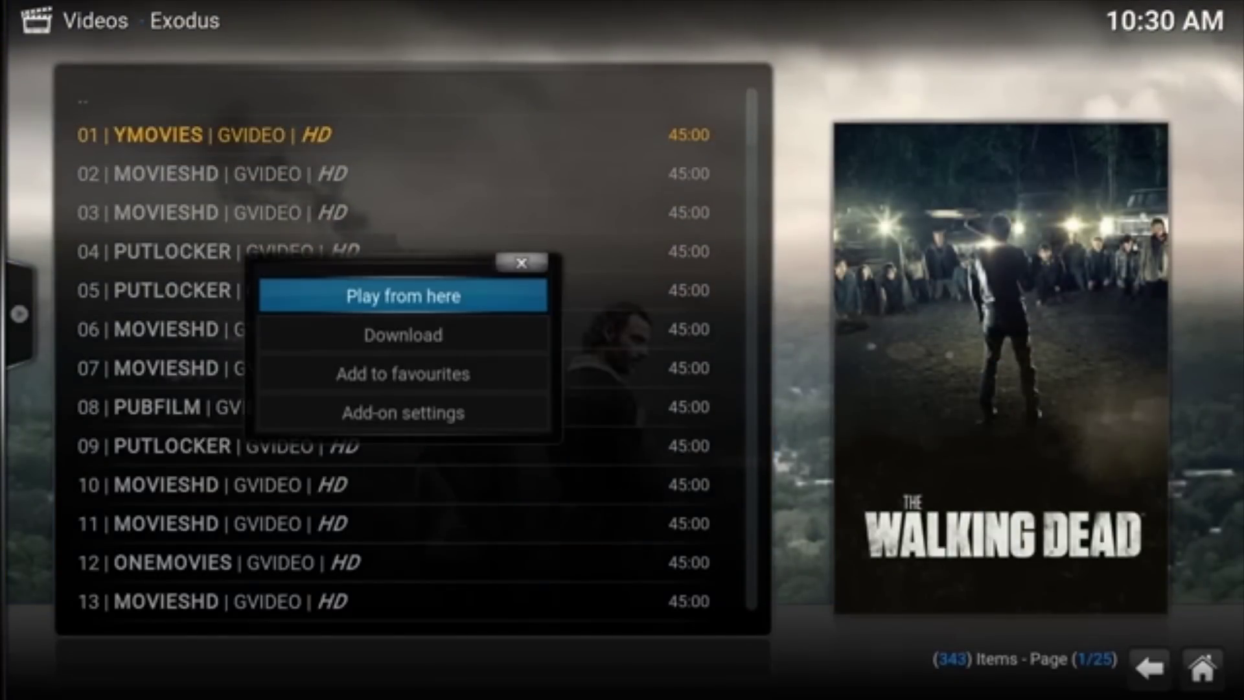
{"action": "left_click", "coordinate": [403, 335]}
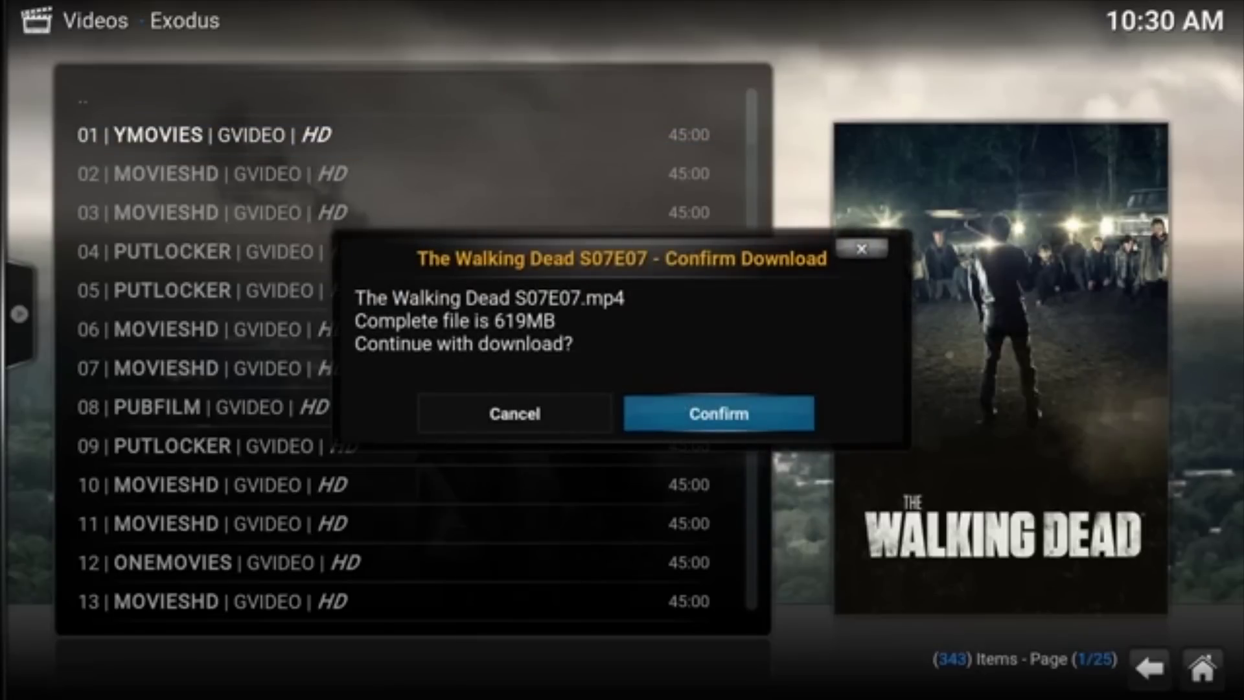
{"action": "left_click", "coordinate": [725, 406]}
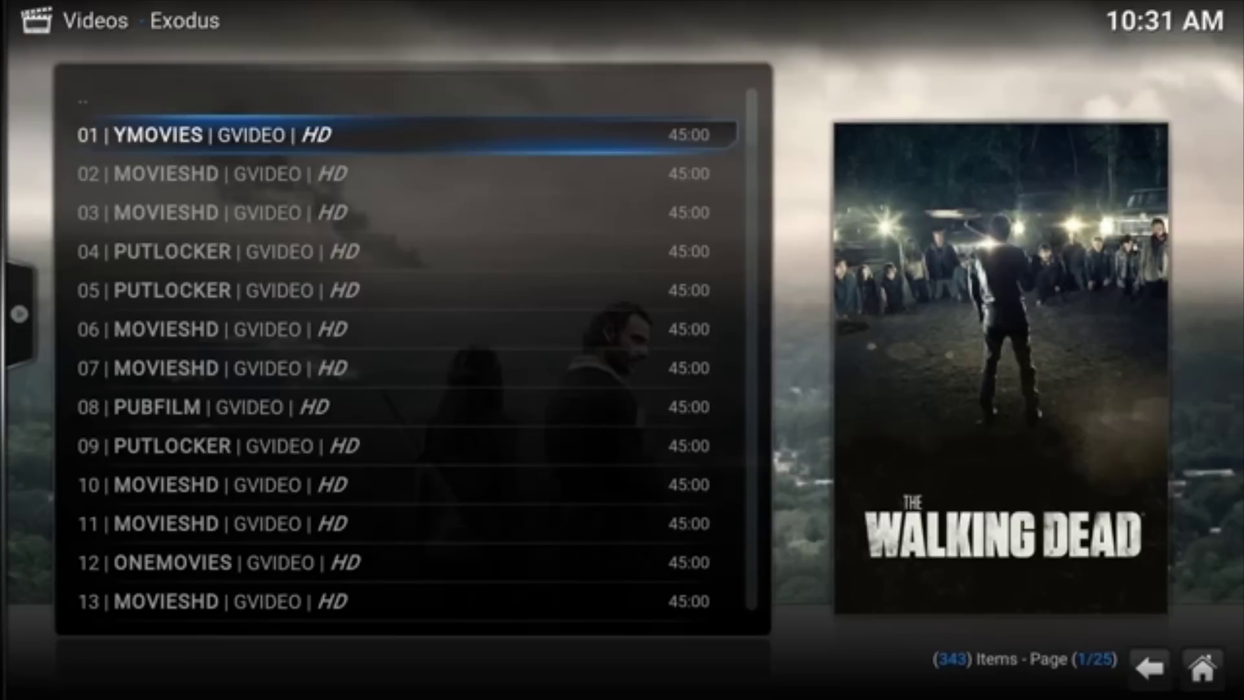
- Leave The Walking Dead sources and episode list and return to the Kodi home screen
{"action": "left_click", "coordinate": [1149, 667]}
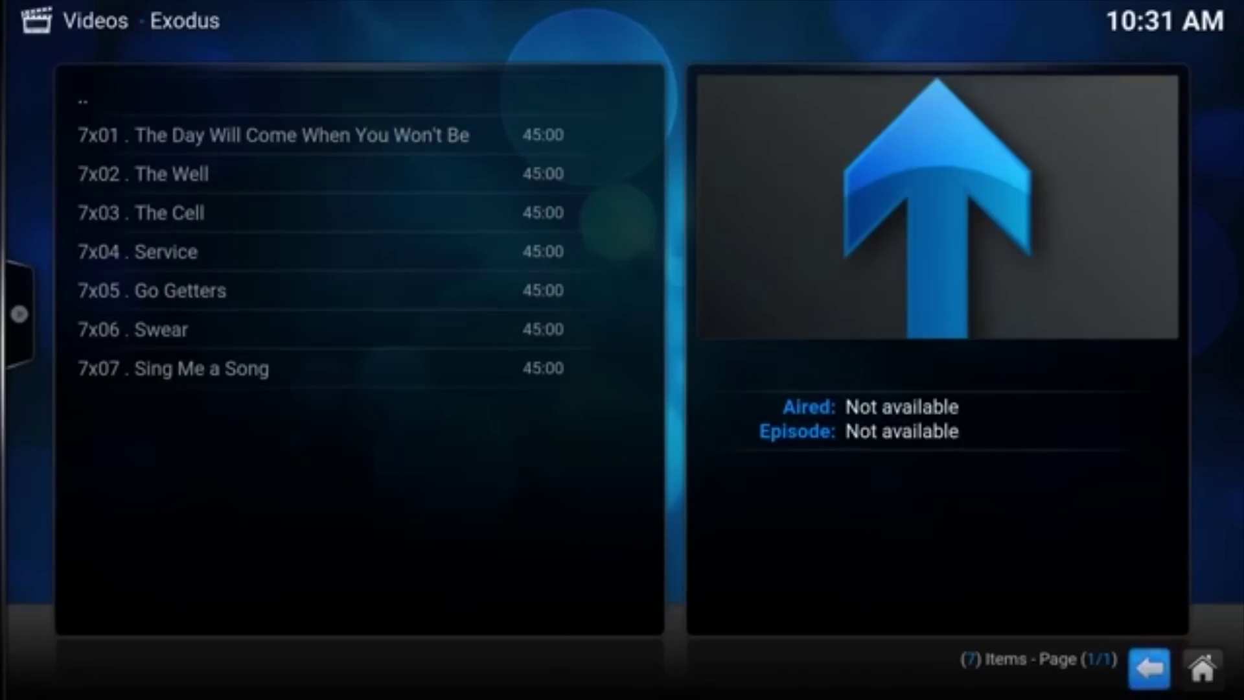
{"action": "key", "text": "BackSpace"}
{"action": "key", "text": "BackSpace"}
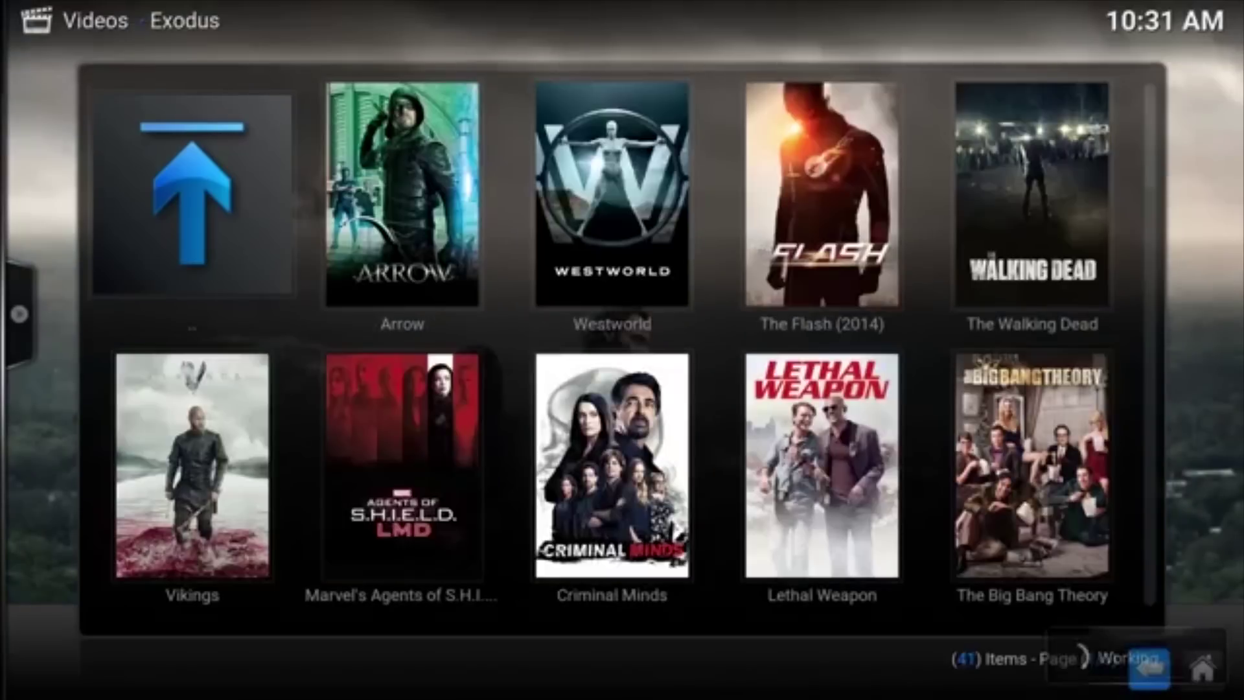
{"action": "left_click", "coordinate": [1203, 668]}
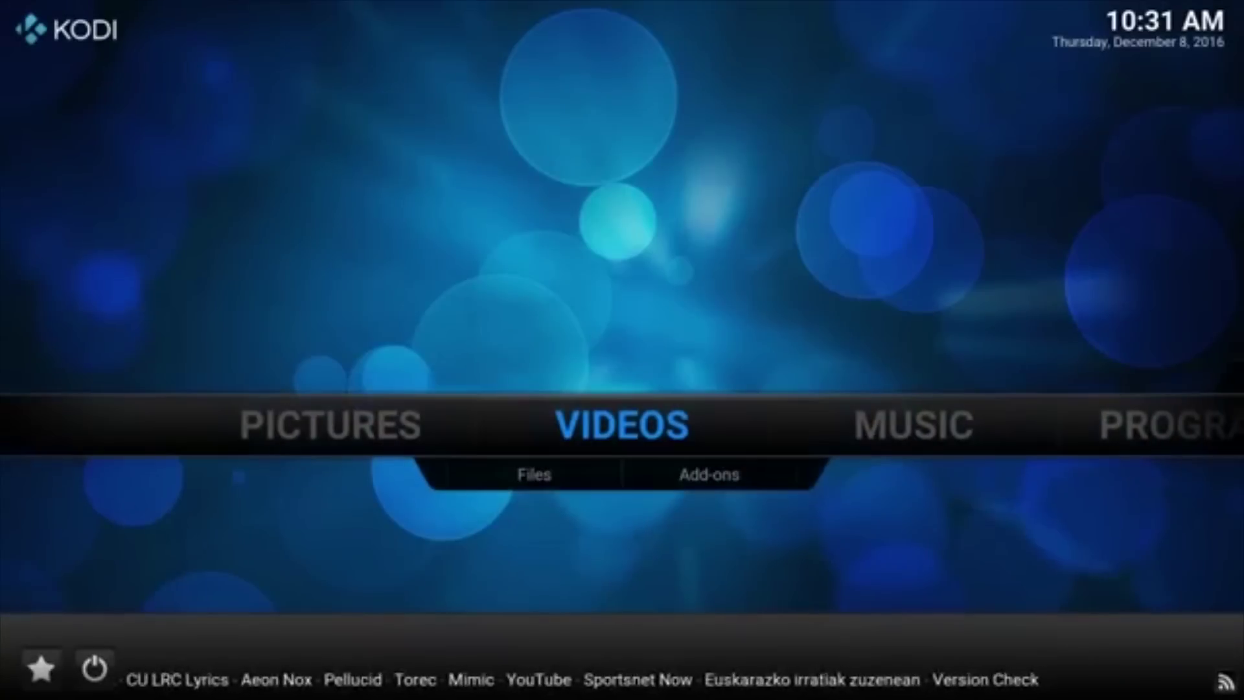